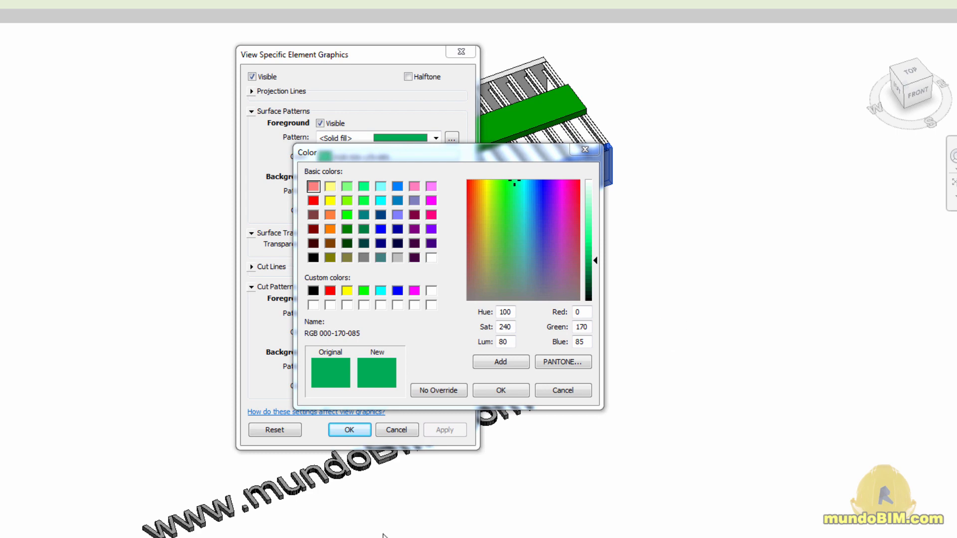
Dismiss the front wall's colour and element graphics settings without changes and deselect the wall.
{"action": "left_click", "coordinate": [557, 390]}
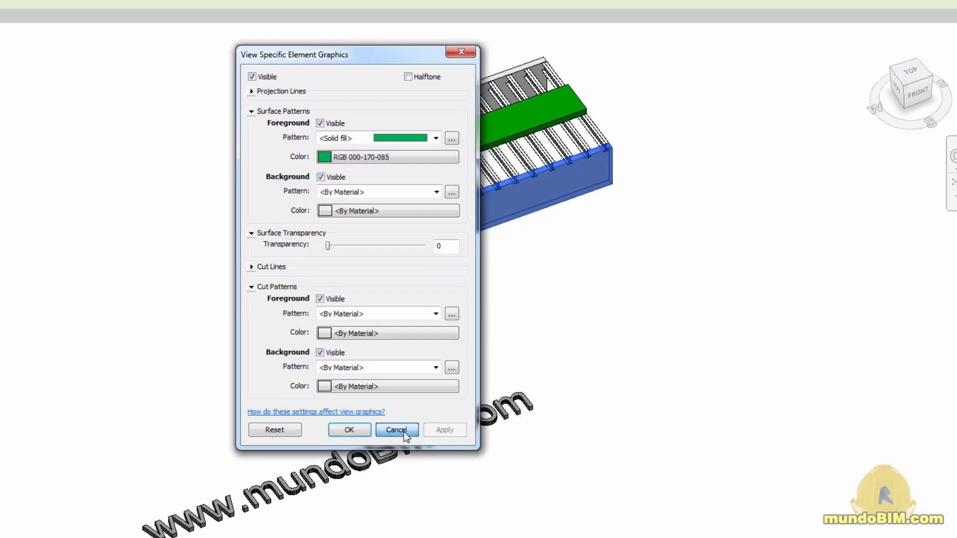
{"action": "left_click", "coordinate": [403, 432]}
{"action": "left_click", "coordinate": [582, 335]}
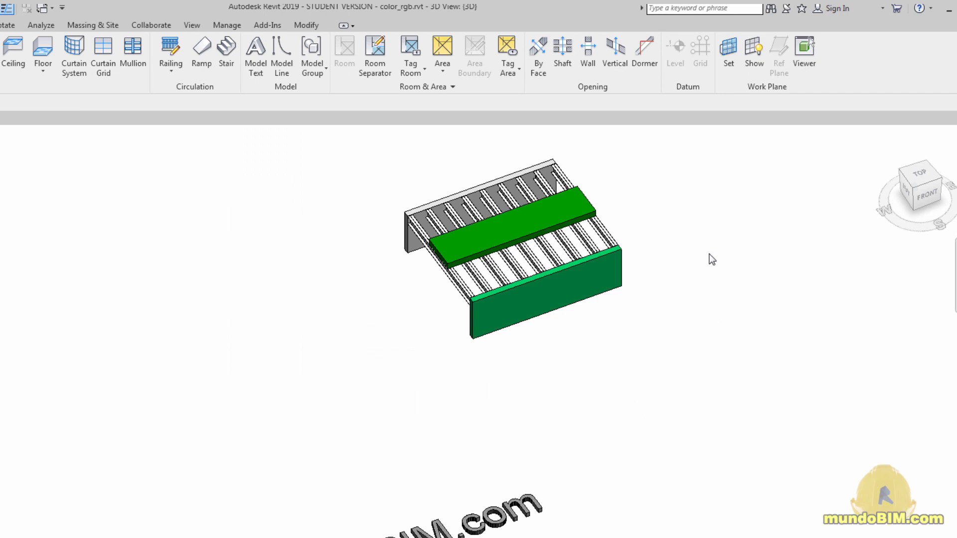
Examine the different green shades of the floor and the front wall from near and far in the 3D view.
{"action": "scroll", "coordinate": [614, 190], "scroll_direction": "up", "scroll_amount": 2}
{"action": "middle_click_drag", "start_coordinate": [614, 195], "coordinate": [630, 281]}
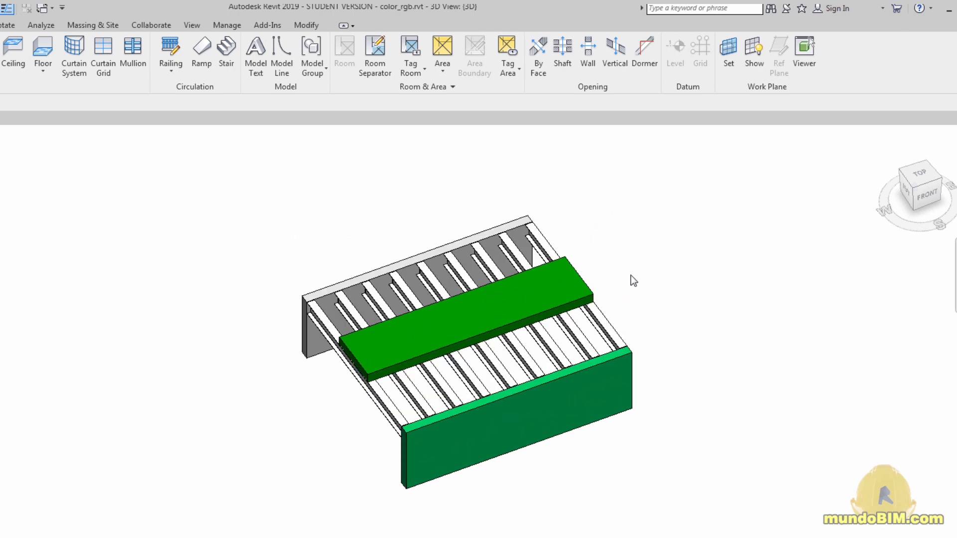
{"action": "scroll", "coordinate": [631, 274], "scroll_direction": "up", "scroll_amount": 2}
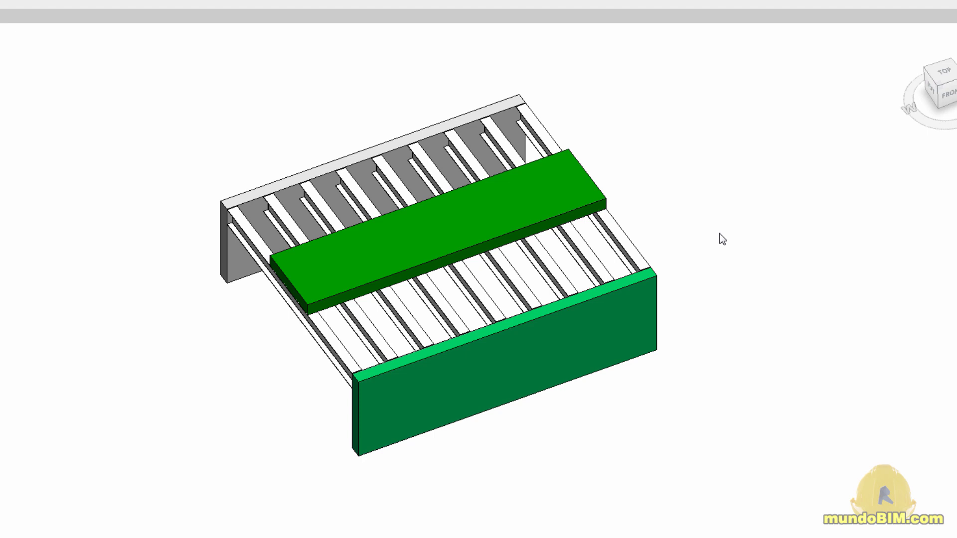
{"action": "scroll", "coordinate": [717, 232], "scroll_direction": "down", "scroll_amount": 1}
{"action": "middle_click_drag", "start_coordinate": [772, 283], "coordinate": [755, 300]}
{"action": "scroll", "coordinate": [751, 301], "scroll_direction": "down", "scroll_amount": 2}
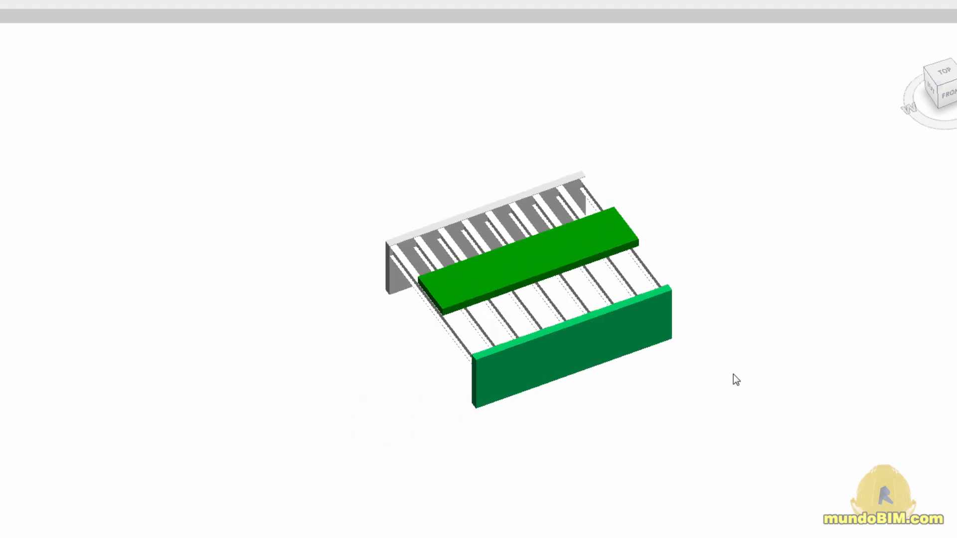
{"action": "scroll", "coordinate": [751, 376], "scroll_direction": "down", "scroll_amount": 3}
{"action": "middle_click_drag", "start_coordinate": [752, 405], "coordinate": [766, 333]}
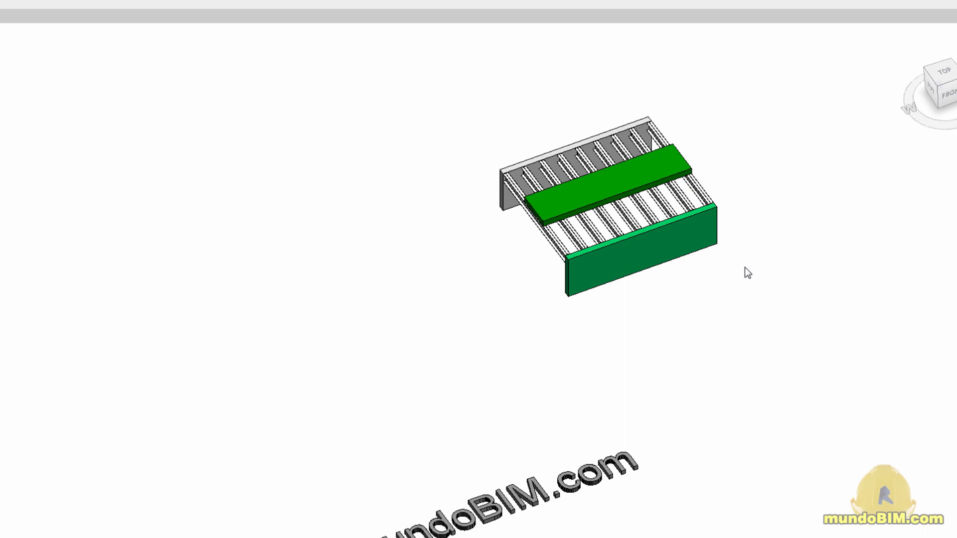
{"action": "scroll", "coordinate": [745, 267], "scroll_direction": "up", "scroll_amount": 5}
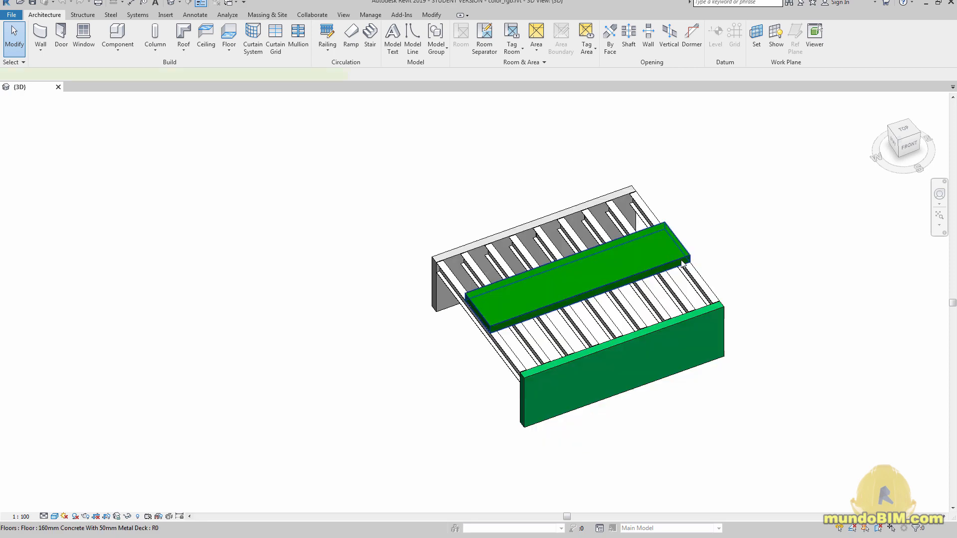
Check the RGB values of the floor's surface foreground colour in its by-element graphics override, then leave without changes.
{"action": "right_click", "coordinate": [683, 264]}
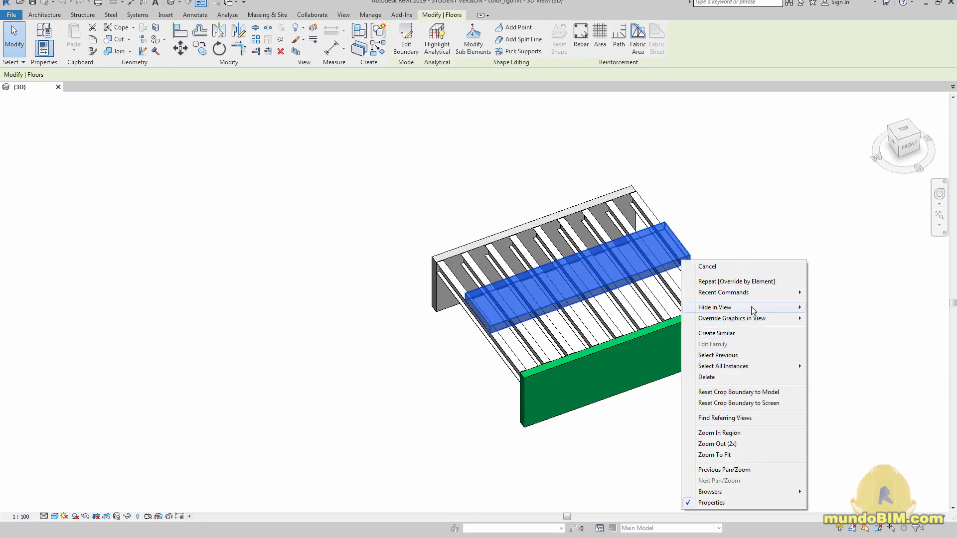
{"action": "mouse_move", "coordinate": [747, 318]}
{"action": "left_click", "coordinate": [841, 321]}
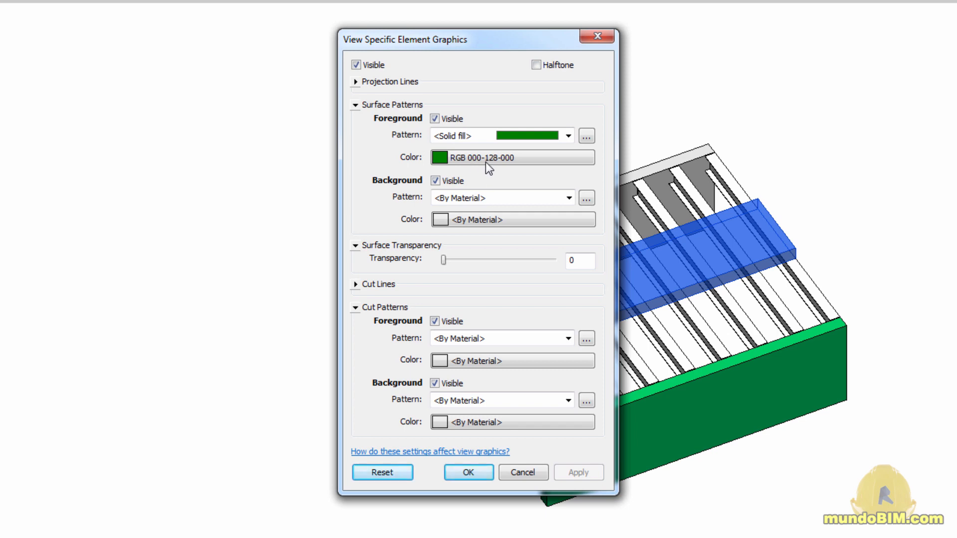
{"action": "left_click", "coordinate": [518, 158]}
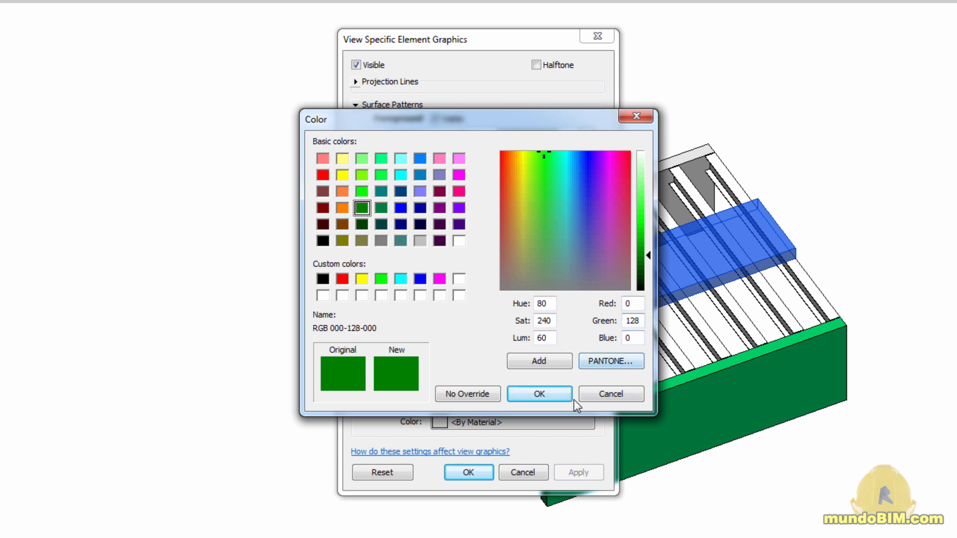
{"action": "left_click", "coordinate": [616, 395]}
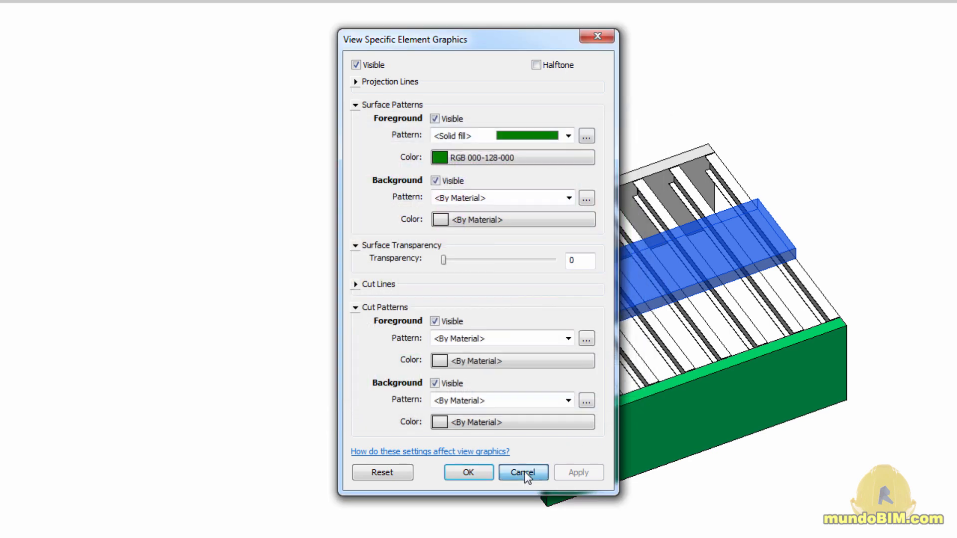
{"action": "left_click", "coordinate": [523, 471]}
In the front wall's by-element graphics override, set the blue value of the surface foreground colour to 0.
{"action": "left_click", "coordinate": [782, 347]}
{"action": "right_click", "coordinate": [780, 346]}
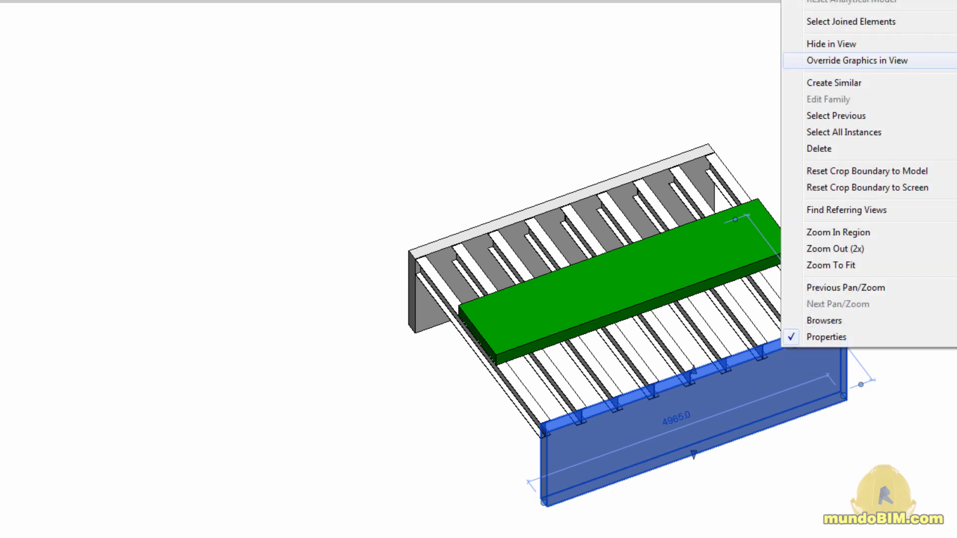
{"action": "left_click", "coordinate": [905, 61]}
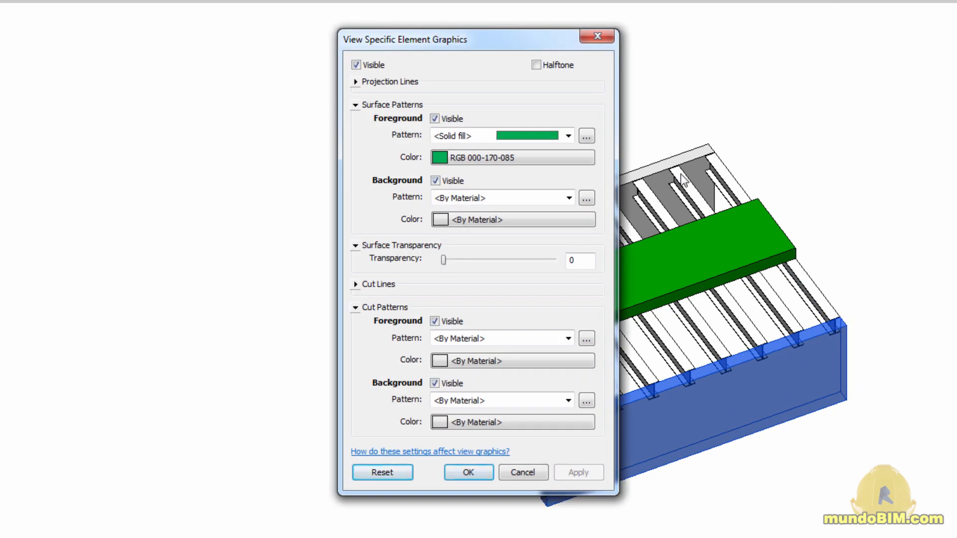
{"action": "left_click", "coordinate": [504, 159]}
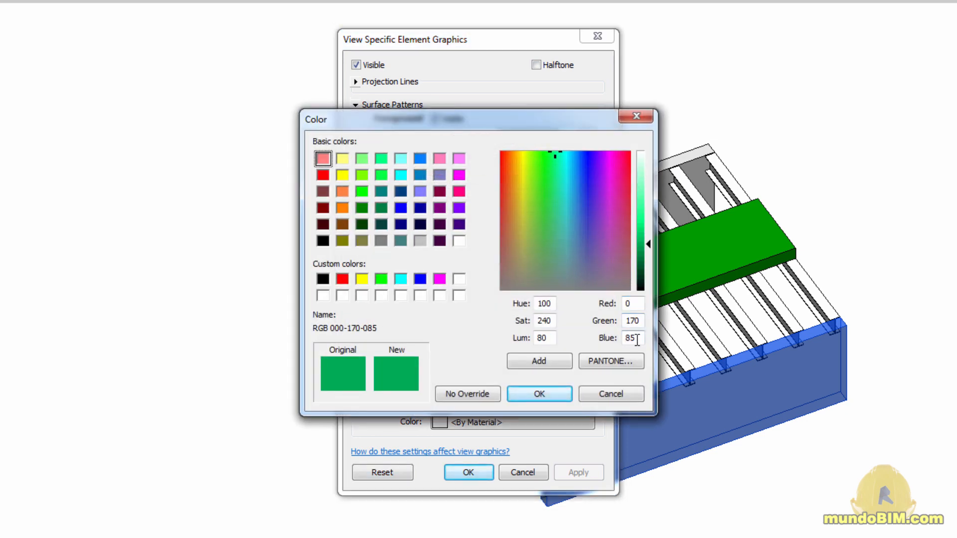
{"action": "double_click", "coordinate": [637, 341]}
{"action": "type", "text": "0"}
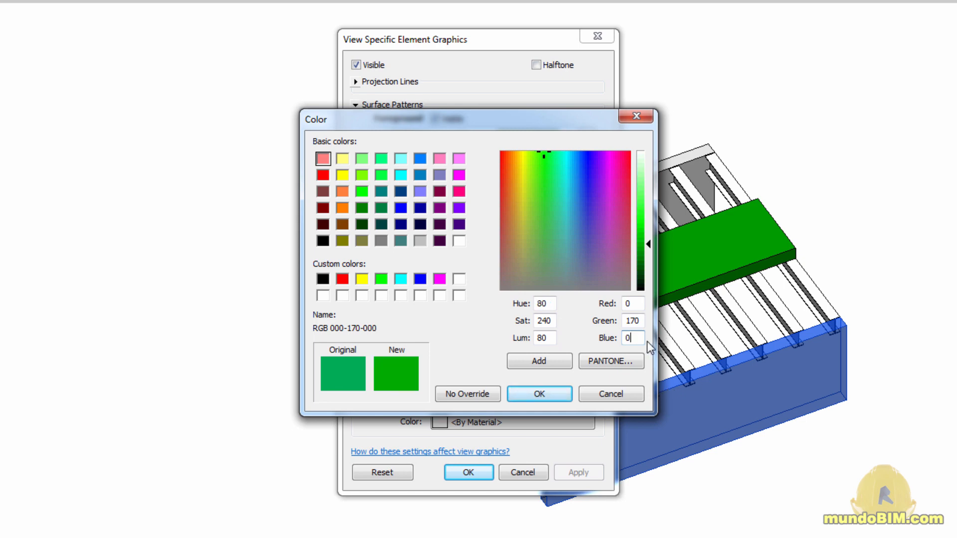
Set the green value of the wall's surface foreground colour to 150, accept the override and deselect the wall.
{"action": "left_click", "coordinate": [642, 321]}
{"action": "double_click", "coordinate": [634, 319]}
{"action": "type", "text": "150"}
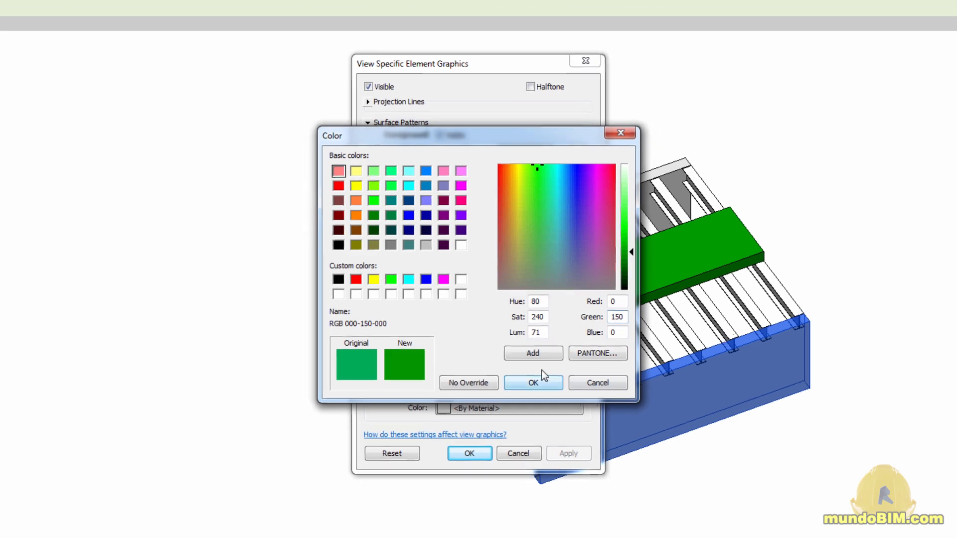
{"action": "left_click", "coordinate": [540, 394]}
{"action": "left_click", "coordinate": [472, 409]}
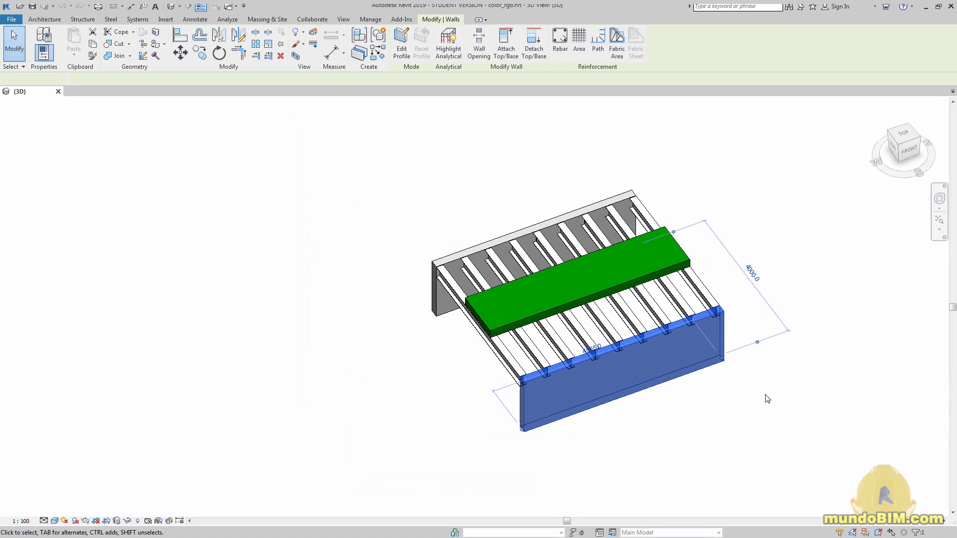
{"action": "left_click", "coordinate": [766, 398]}
Compare the front wall's updated green with the floor's green in the 3D view.
{"action": "scroll", "coordinate": [525, 417], "scroll_direction": "up", "scroll_amount": 5}
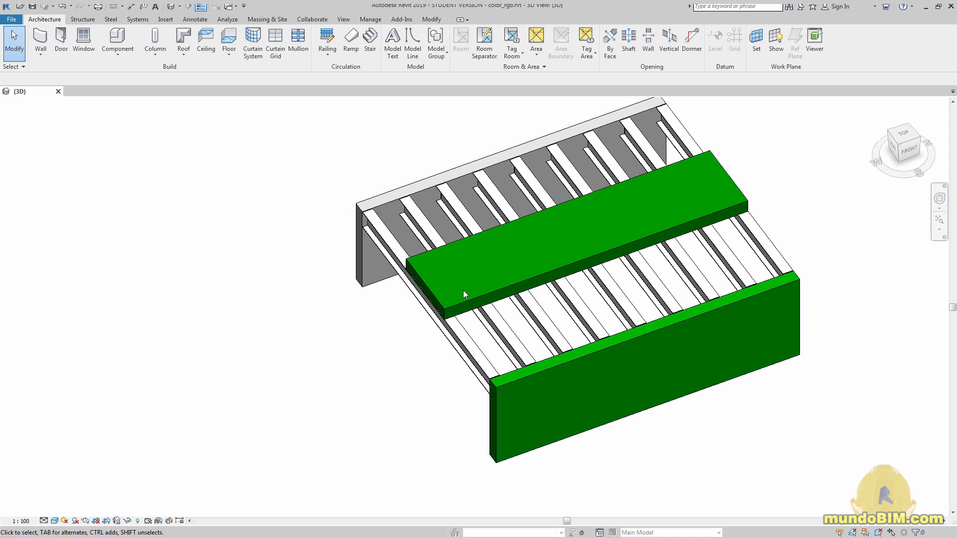
{"action": "scroll", "coordinate": [319, 399], "scroll_direction": "down", "scroll_amount": 2}
{"action": "middle_click_drag", "start_coordinate": [320, 399], "coordinate": [386, 407]}
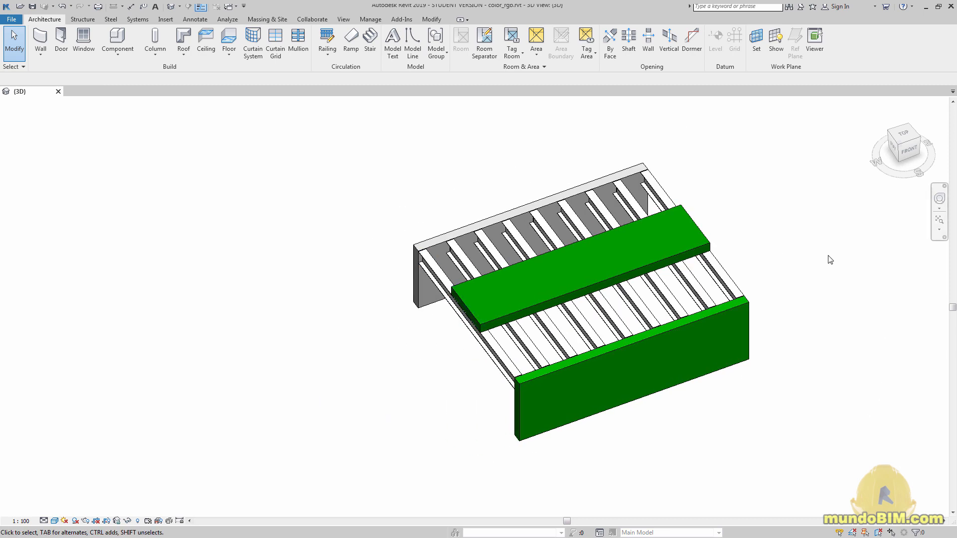
{"action": "scroll", "coordinate": [802, 335], "scroll_direction": "up", "scroll_amount": 1}
{"action": "middle_click_drag", "start_coordinate": [803, 335], "coordinate": [779, 353]}
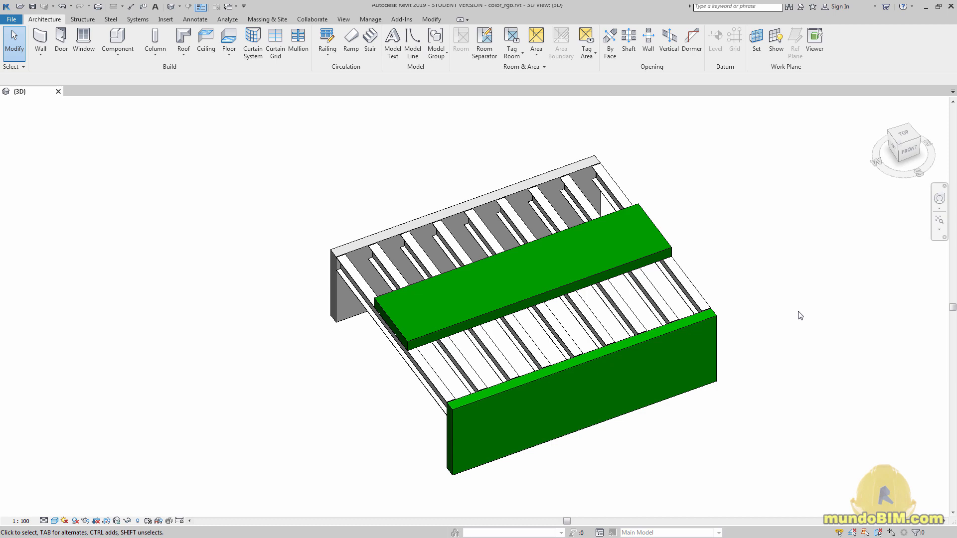
{"action": "scroll", "coordinate": [803, 333], "scroll_direction": "down", "scroll_amount": 1}
{"action": "middle_click_drag", "start_coordinate": [836, 364], "coordinate": [796, 361]}
In the floor's by-element graphics override, try a surface foreground colour of black by setting the green value to 0.
{"action": "left_click", "coordinate": [626, 289]}
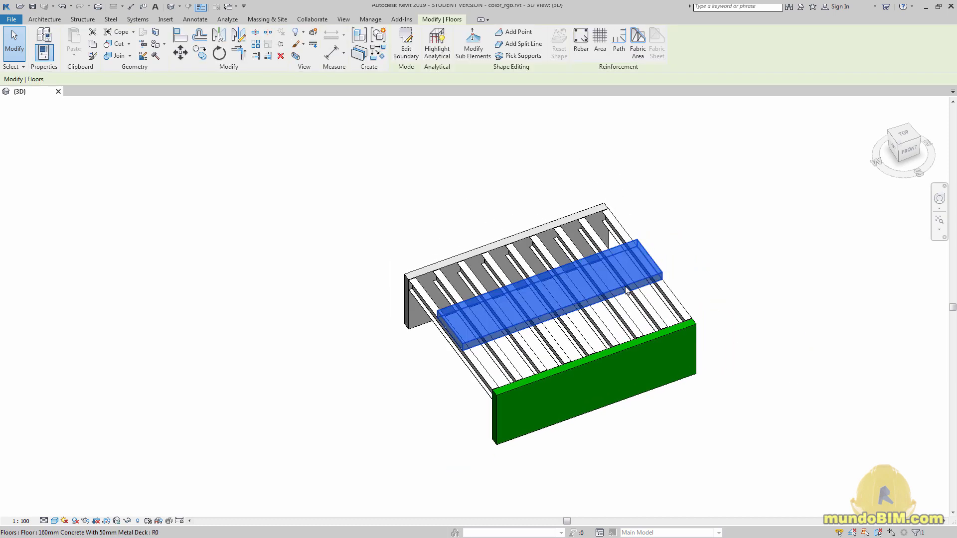
{"action": "right_click", "coordinate": [626, 290]}
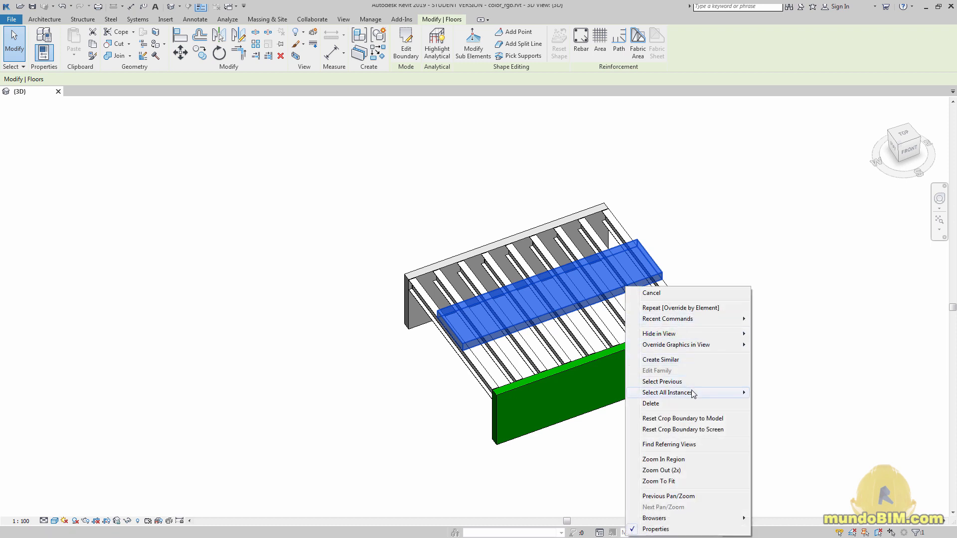
{"action": "mouse_move", "coordinate": [693, 394]}
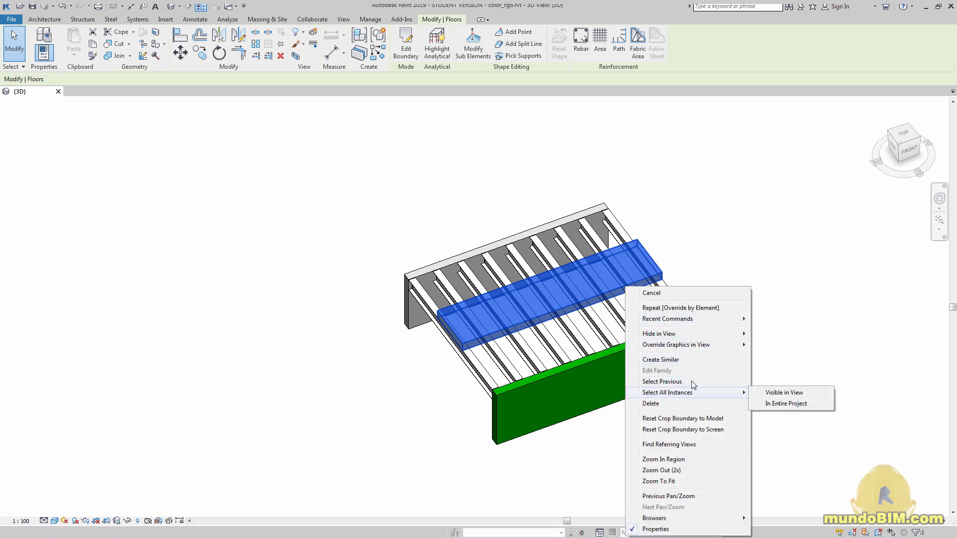
{"action": "mouse_move", "coordinate": [693, 347]}
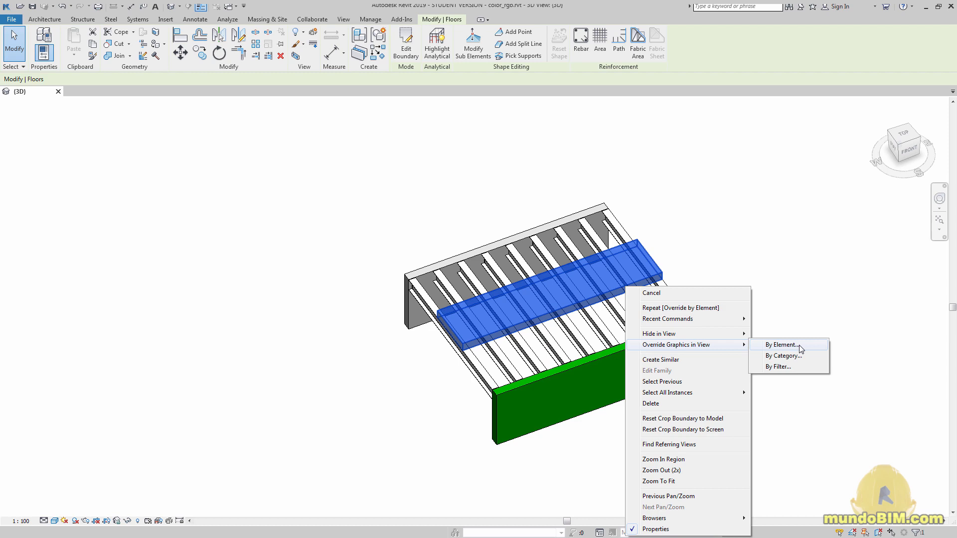
{"action": "left_click", "coordinate": [798, 345]}
{"action": "left_click", "coordinate": [510, 199]}
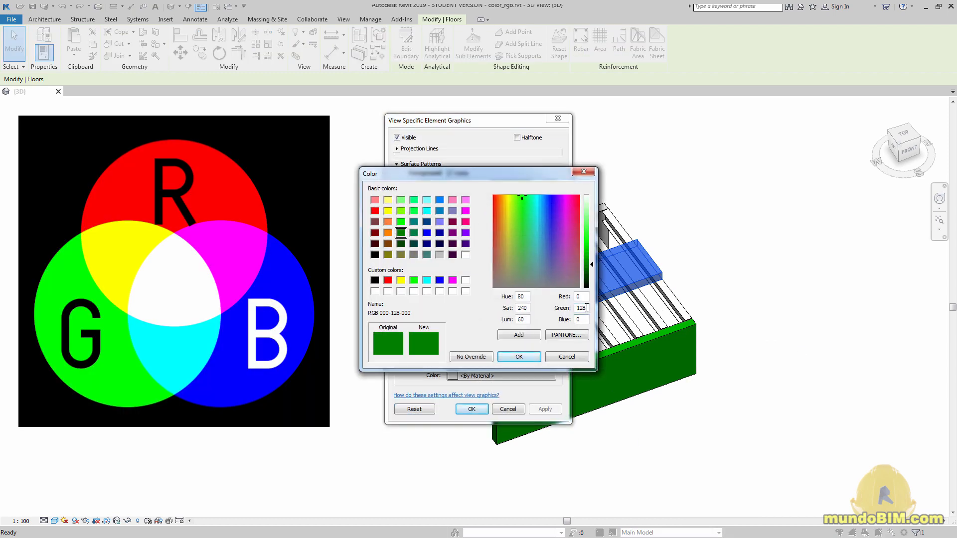
{"action": "double_click", "coordinate": [587, 307]}
{"action": "type", "text": "0"}
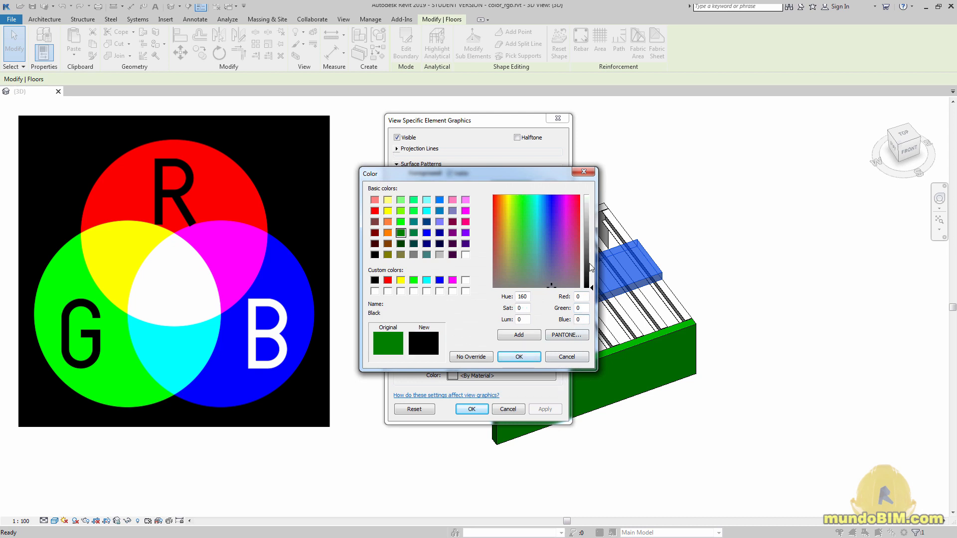
Try white as the floor's surface foreground colour by setting red, green and blue to 255 each.
{"action": "double_click", "coordinate": [580, 297]}
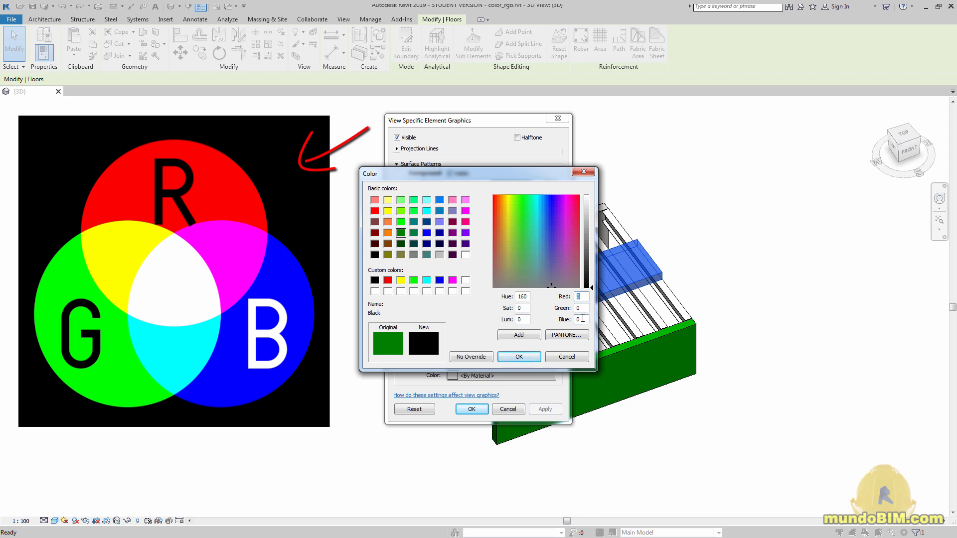
{"action": "type", "text": "255"}
{"action": "key", "text": "Tab"}
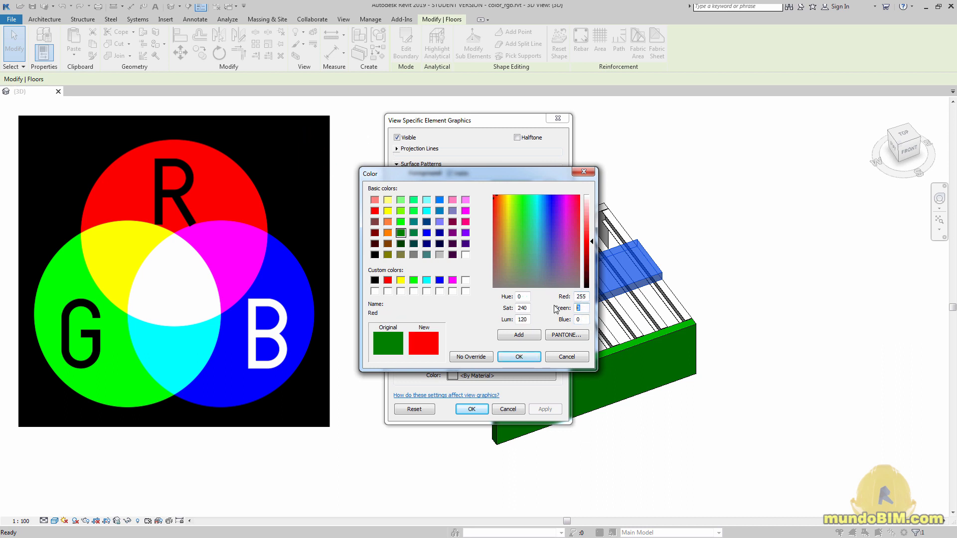
{"action": "type", "text": "255"}
{"action": "key", "text": "Tab"}
{"action": "type", "text": "255"}
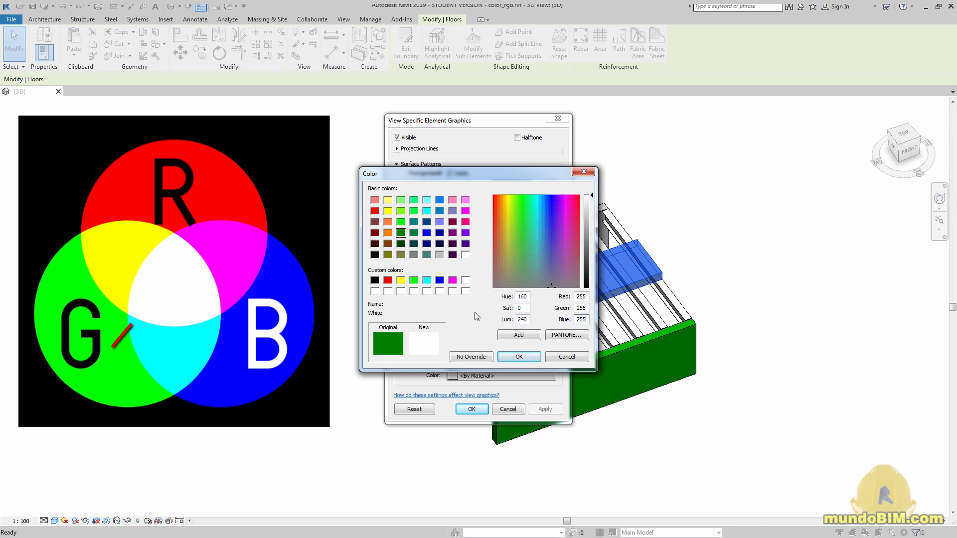
{"action": "left_click", "coordinate": [586, 298]}
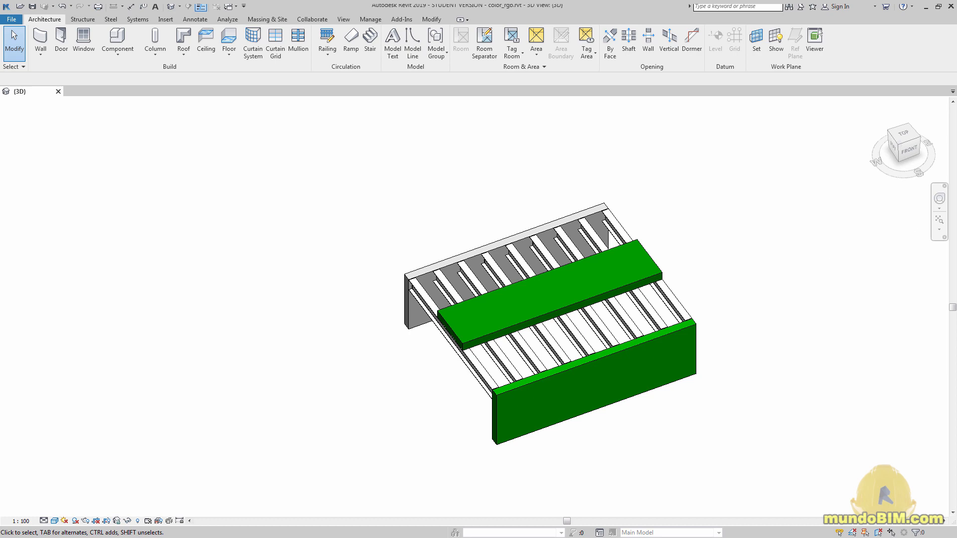
Switch to the color_rgb.xlsx workbook in Excel and inspect the formula in the red cell A1 of Sheet1.
{"action": "left_click_drag", "start_coordinate": [956, 6], "coordinate": [491, 1]}
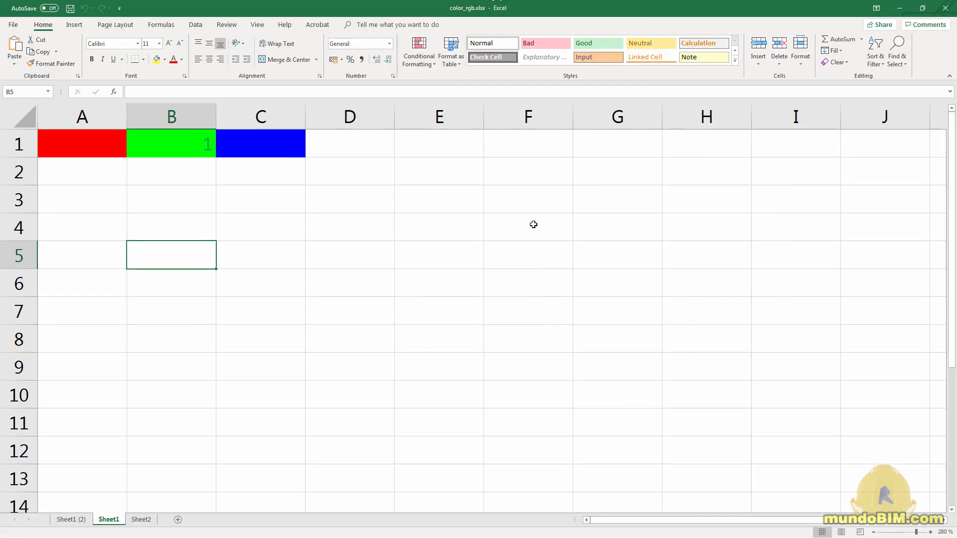
{"action": "left_click", "coordinate": [113, 171]}
{"action": "left_click", "coordinate": [109, 148]}
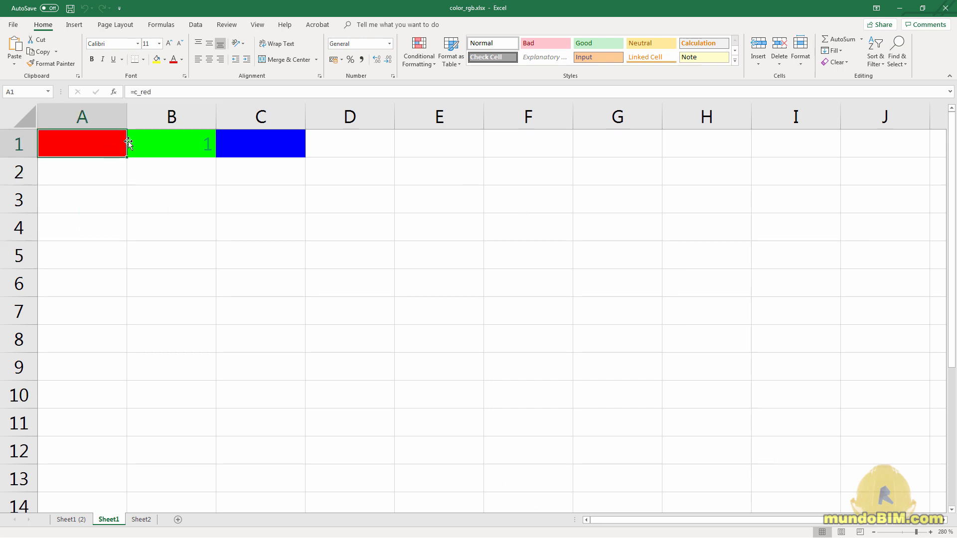
{"action": "left_click", "coordinate": [171, 166]}
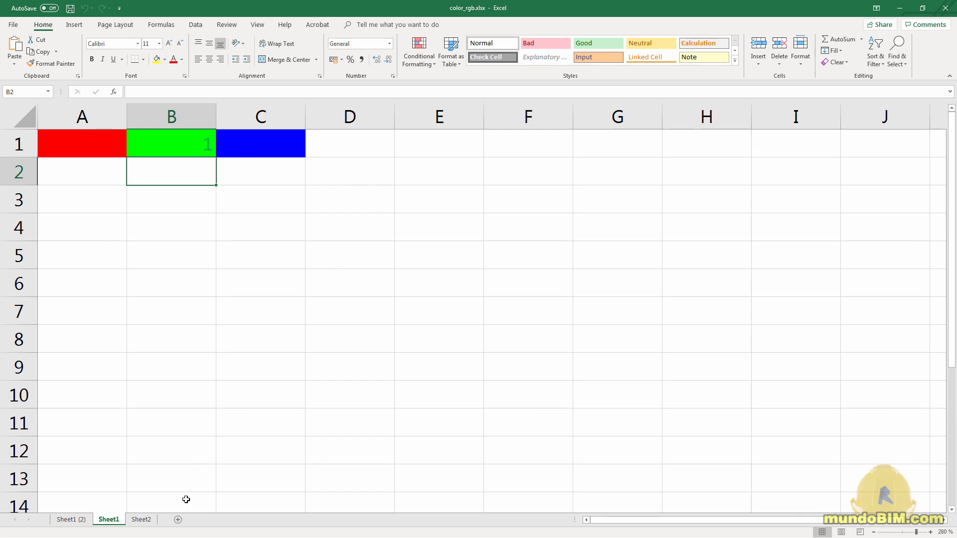
Set the green value in cell B2 of Sheet2 to 0 and check the colour cells on Sheet1.
{"action": "left_click", "coordinate": [141, 519]}
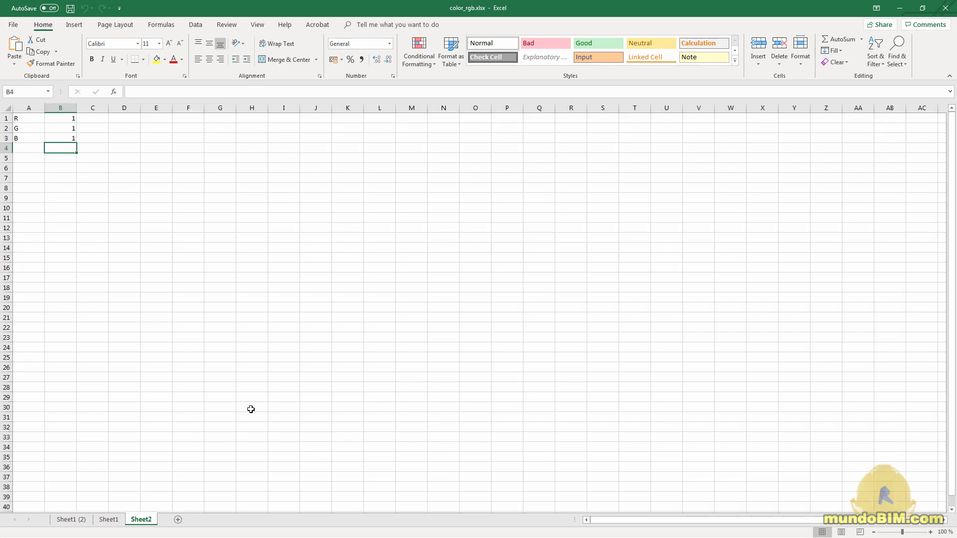
{"action": "left_click", "coordinate": [63, 129]}
{"action": "type", "text": "0"}
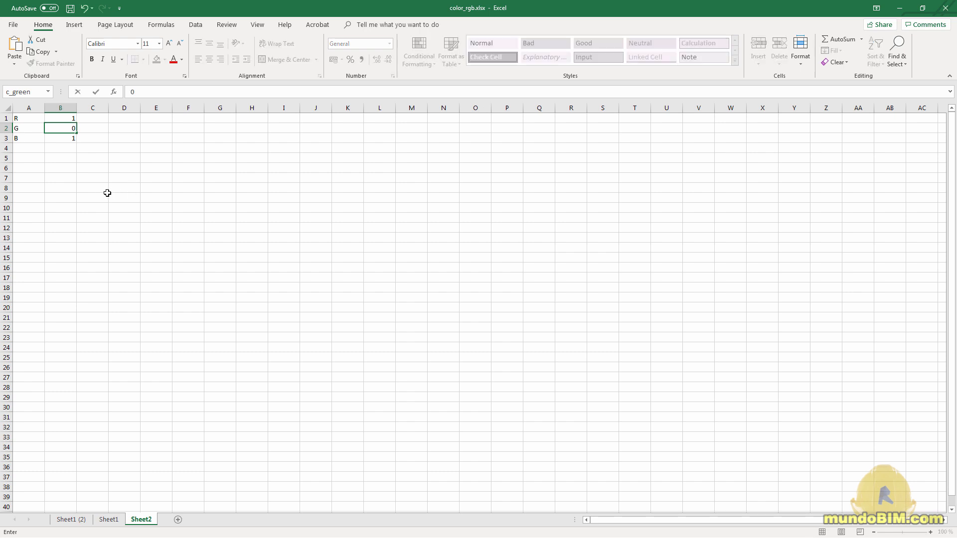
{"action": "left_click", "coordinate": [107, 189]}
{"action": "left_click", "coordinate": [109, 519]}
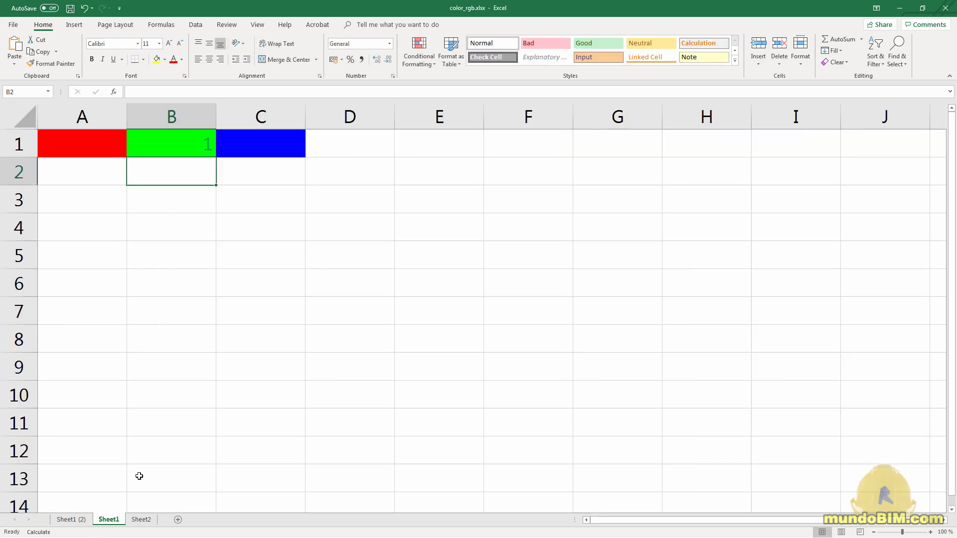
{"action": "left_click", "coordinate": [245, 287]}
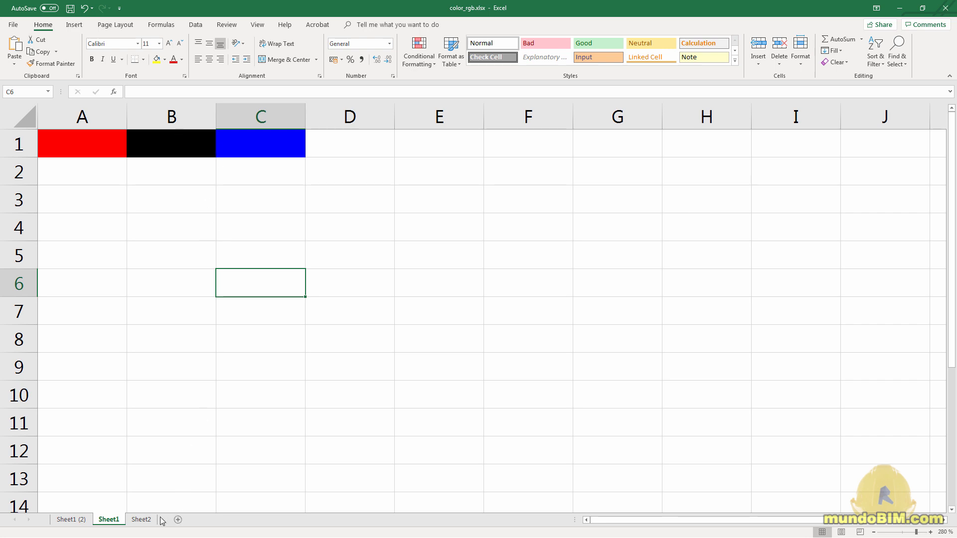
Turn off the blue channel on Sheet2, check the cells on Sheet1, and view the striped colour grid on Sheet1 (2).
{"action": "left_click", "coordinate": [144, 520]}
{"action": "left_click", "coordinate": [72, 519]}
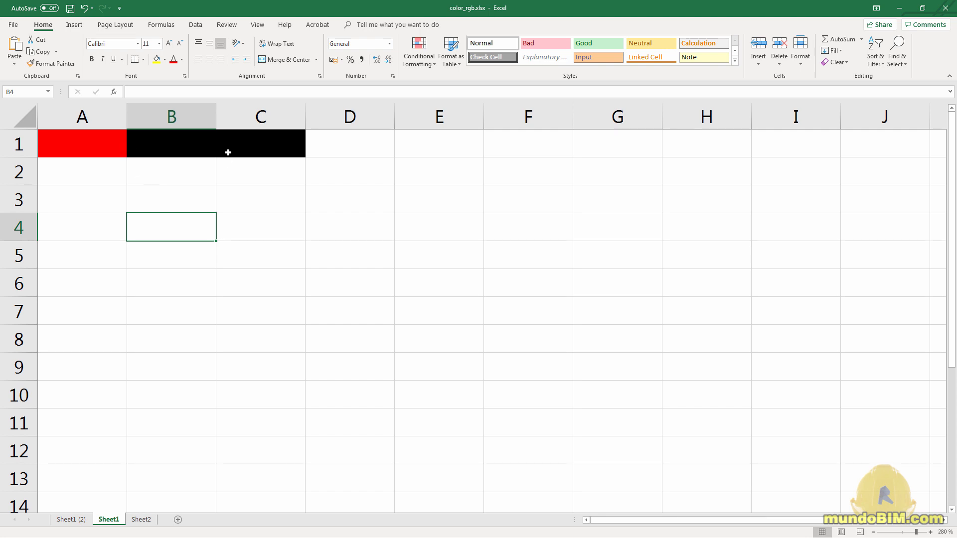
{"action": "left_click", "coordinate": [76, 520]}
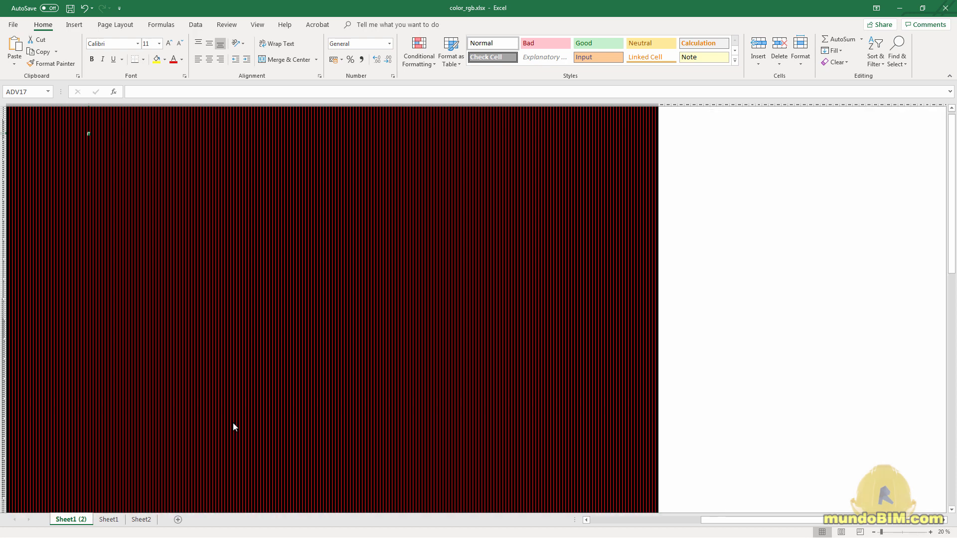
{"action": "left_click", "coordinate": [667, 128]}
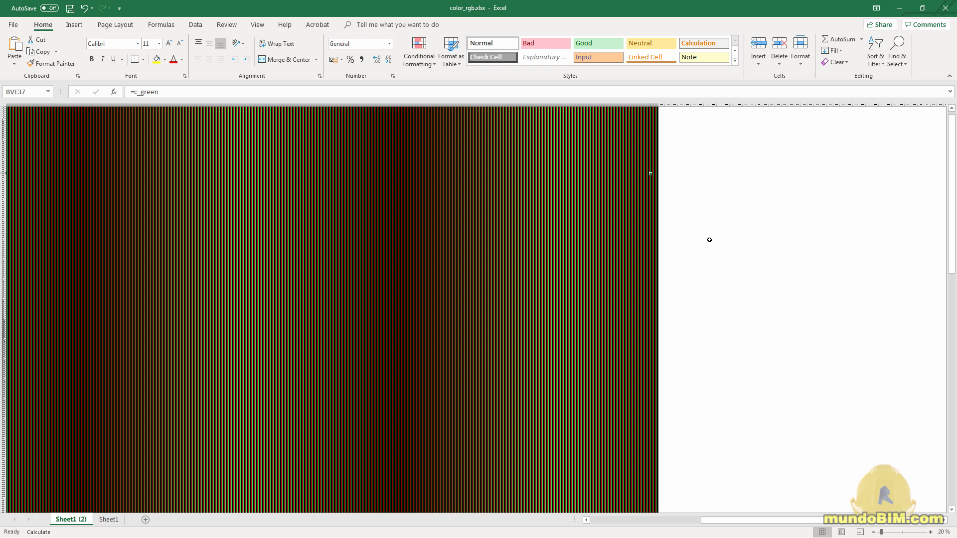
Recalculate the workbook and examine how the channel combinations colour the striped grid on Sheet1 (2).
{"action": "left_click", "coordinate": [708, 242]}
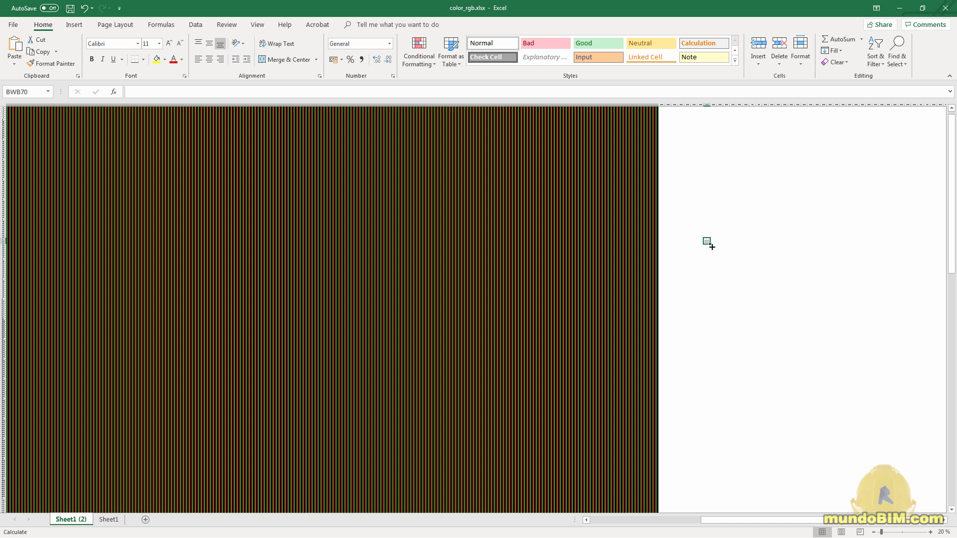
{"action": "key", "text": "F9"}
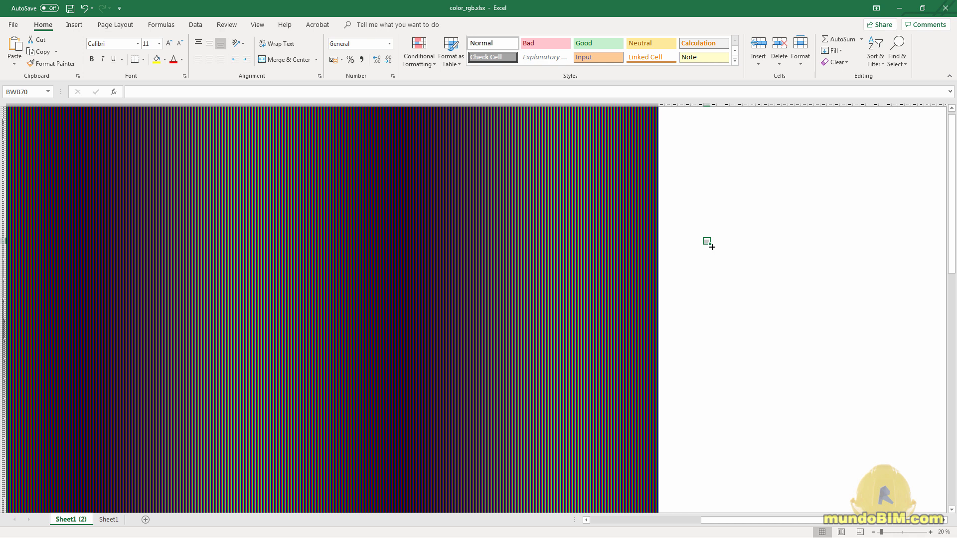
{"action": "key", "text": "alt+Tab"}
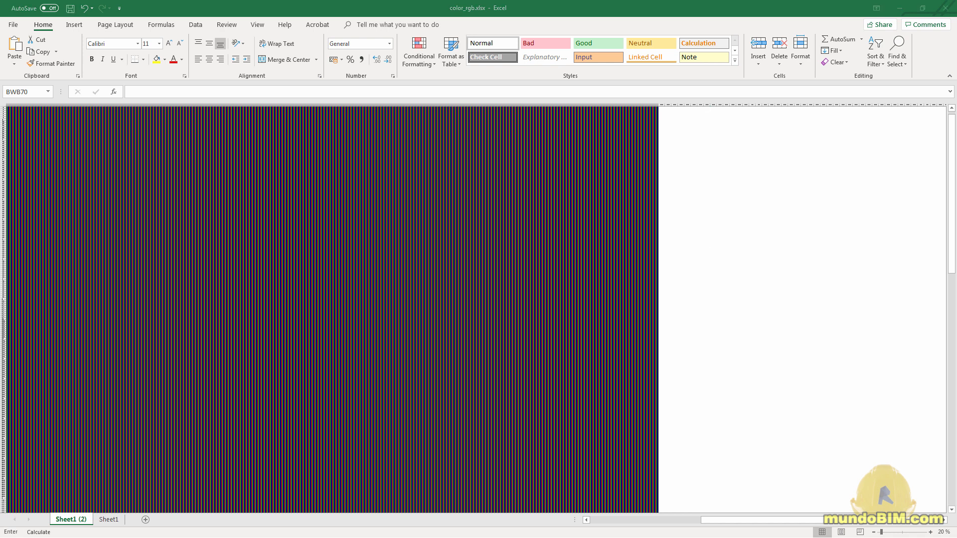
{"action": "left_click", "coordinate": [751, 204]}
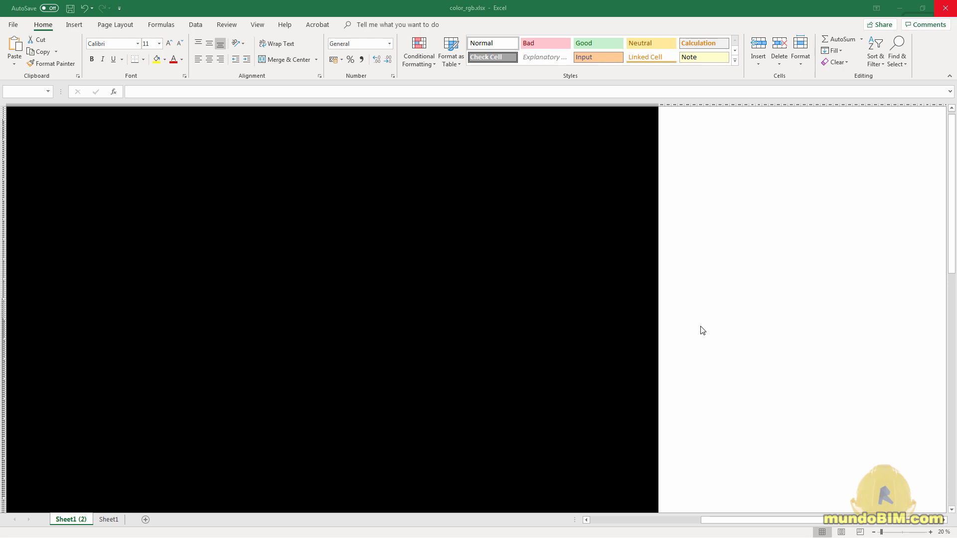
Close color_rgb.xlsx without saving the changes and return to the 3D view in Revit.
{"action": "left_click", "coordinate": [945, 8]}
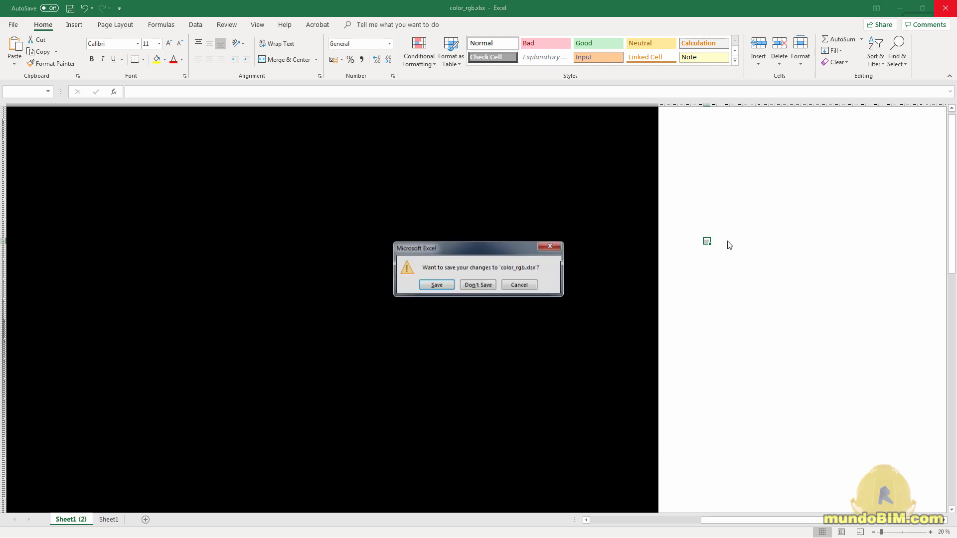
{"action": "left_click", "coordinate": [471, 286]}
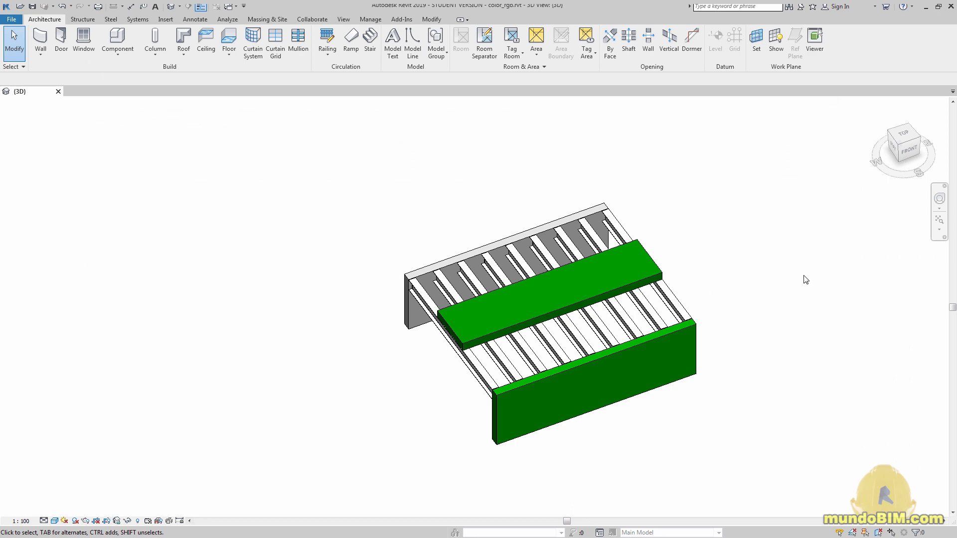
{"action": "middle_click_drag", "start_coordinate": [796, 309], "coordinate": [717, 300]}
{"action": "scroll", "coordinate": [716, 299], "scroll_direction": "up", "scroll_amount": 2}
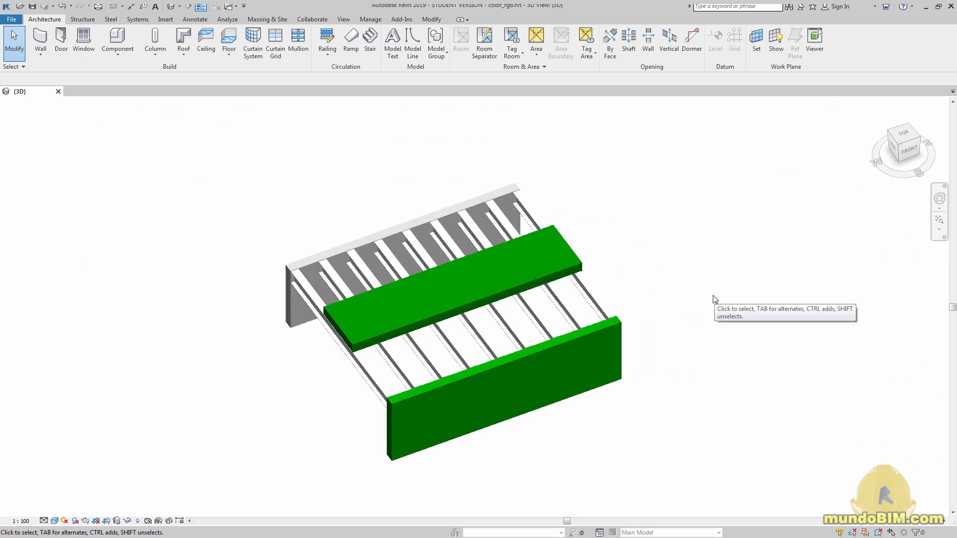
Open the by-element graphics override for the green floor and place its dialog clear of the model.
{"action": "left_click", "coordinate": [567, 272]}
{"action": "right_click", "coordinate": [567, 274]}
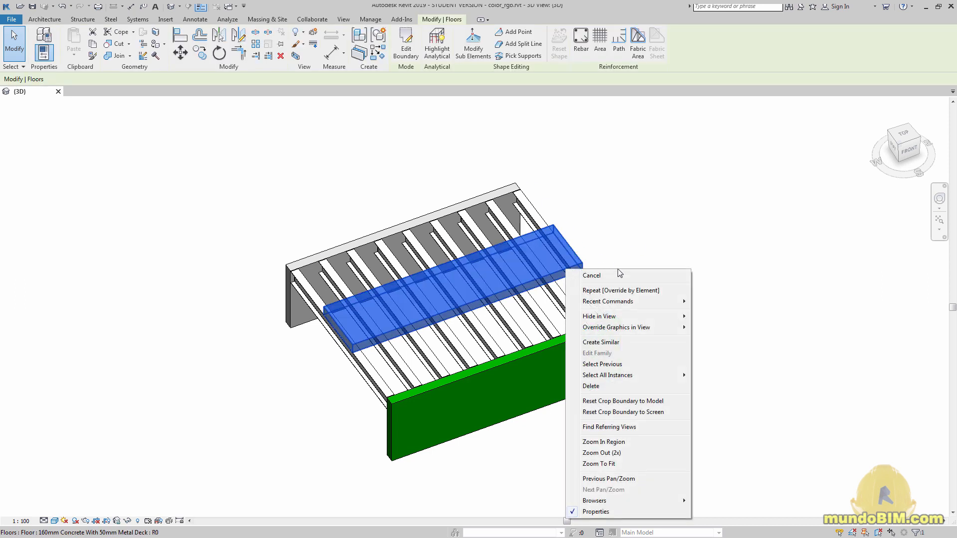
{"action": "left_click", "coordinate": [763, 310]}
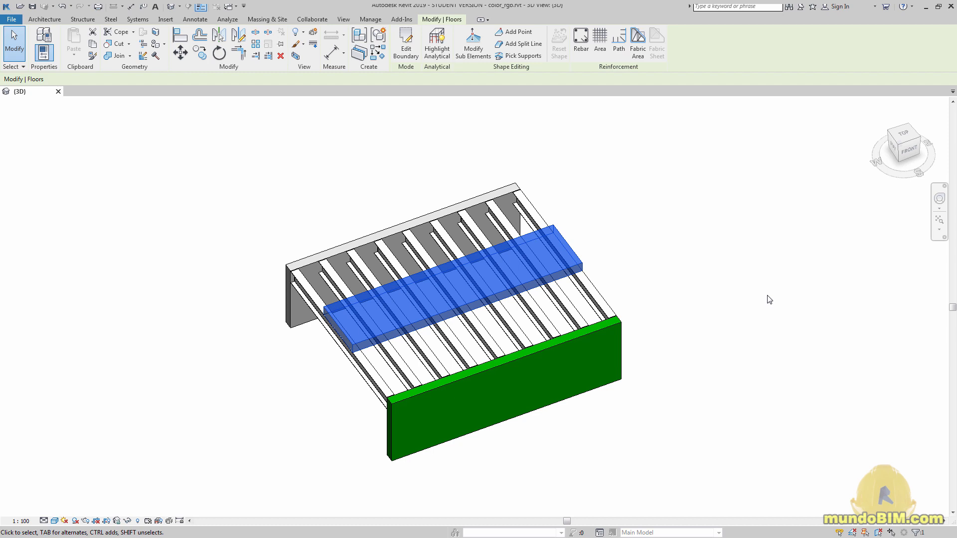
{"action": "right_click", "coordinate": [562, 269]}
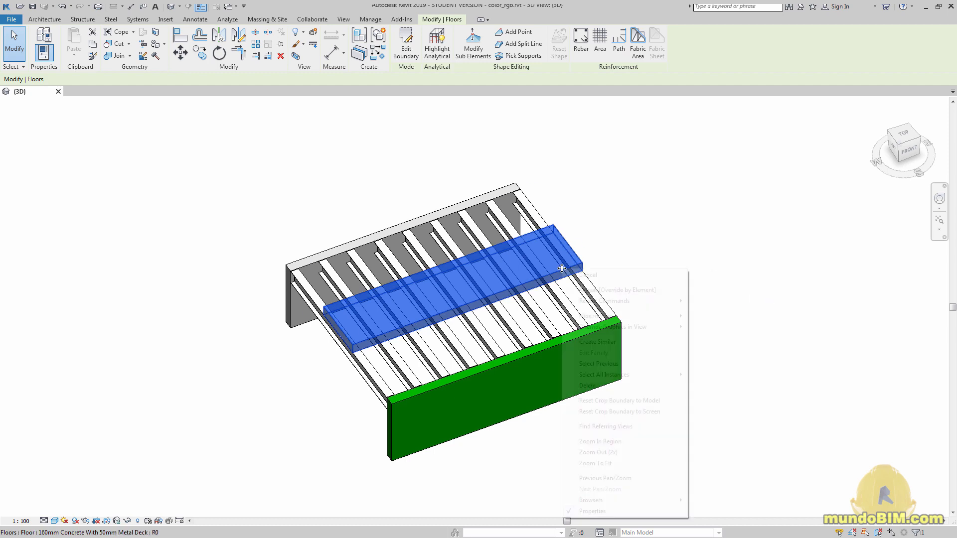
{"action": "mouse_move", "coordinate": [655, 327]}
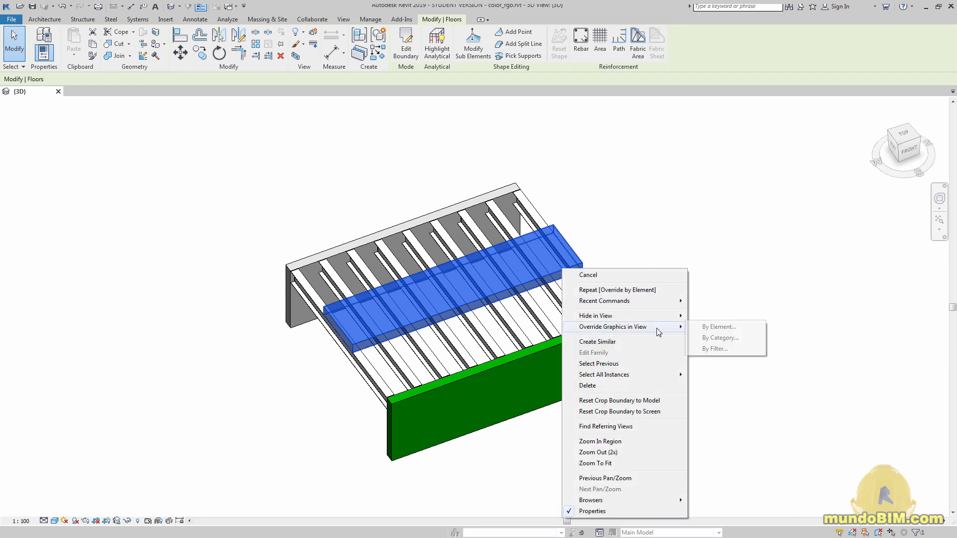
{"action": "left_click", "coordinate": [733, 326]}
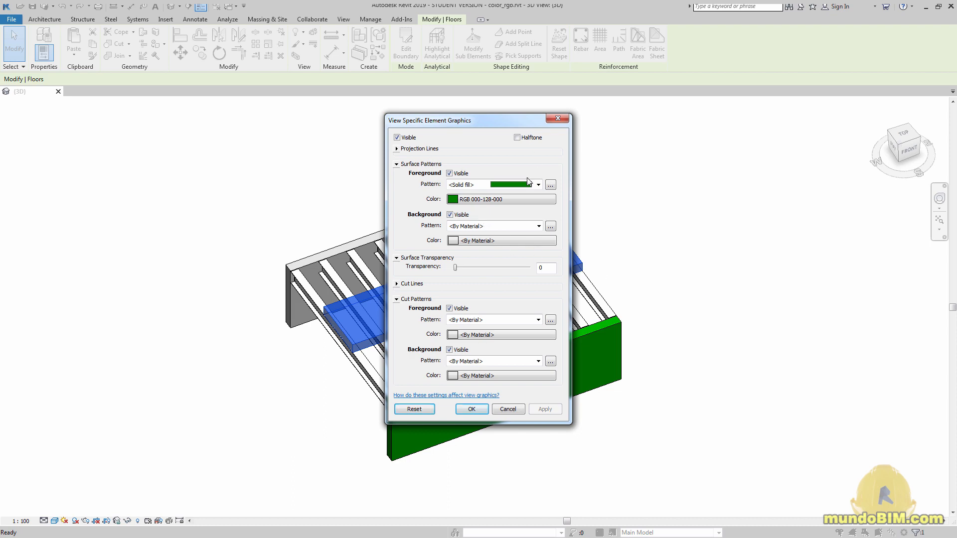
{"action": "left_click_drag", "start_coordinate": [433, 125], "coordinate": [657, 124]}
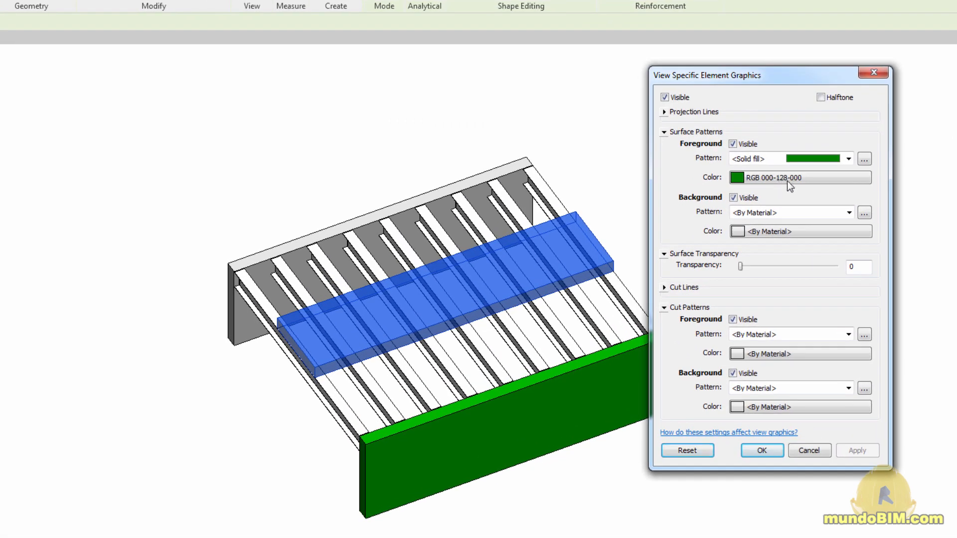
Try a blue surface foreground colour for the floor with red 50, green 100 and blue 200.
{"action": "left_click", "coordinate": [817, 178]}
{"action": "left_click_drag", "start_coordinate": [756, 151], "coordinate": [459, 78]}
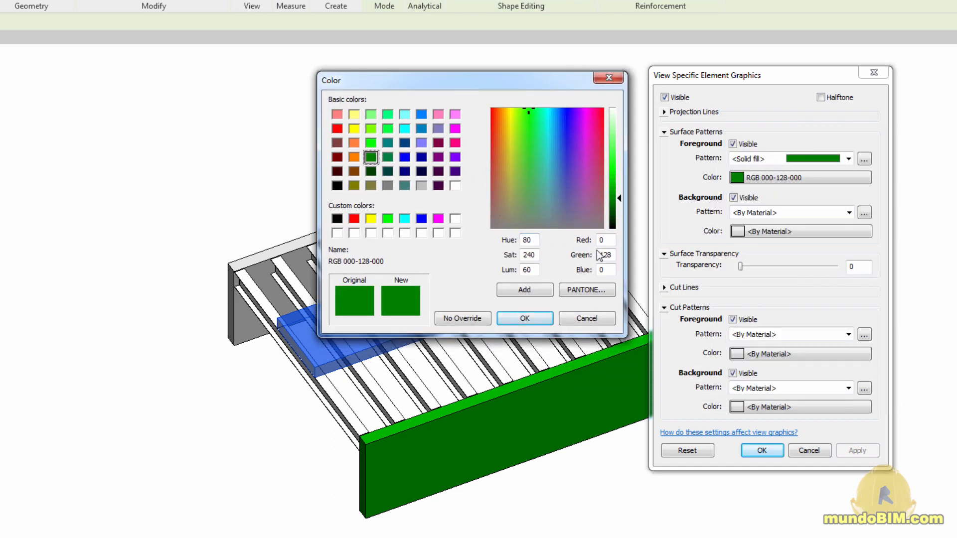
{"action": "left_click_drag", "start_coordinate": [613, 255], "coordinate": [594, 253]}
{"action": "type", "text": "100"}
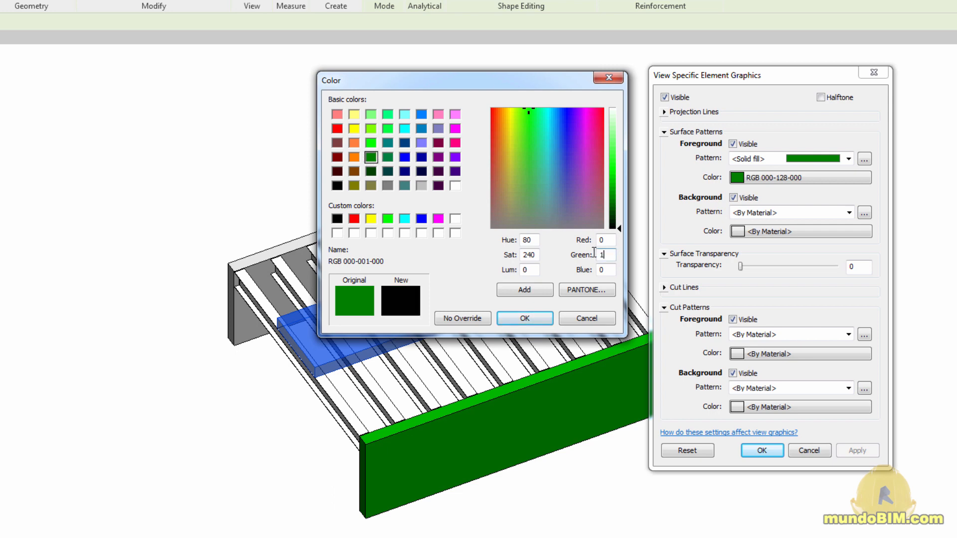
{"action": "left_click", "coordinate": [605, 241]}
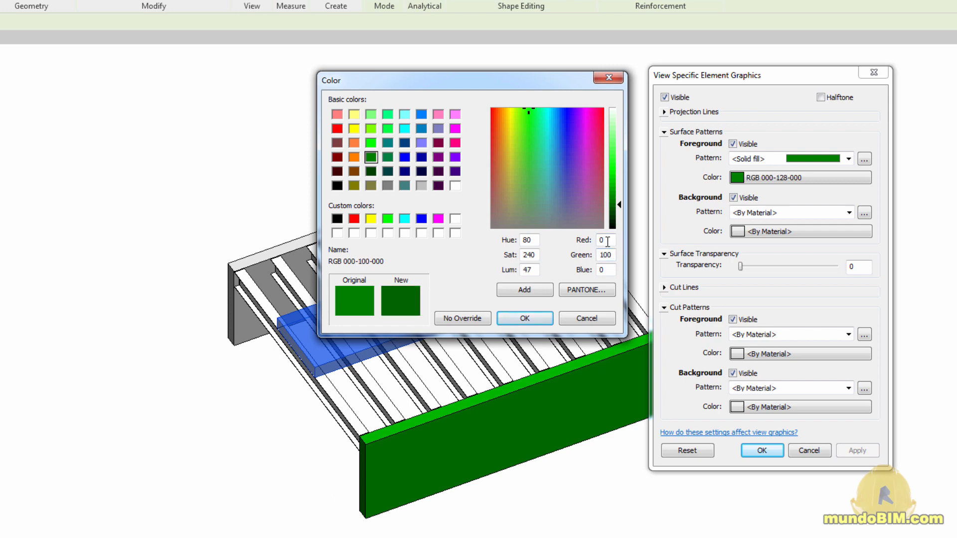
{"action": "double_click", "coordinate": [604, 240]}
{"action": "type", "text": "50"}
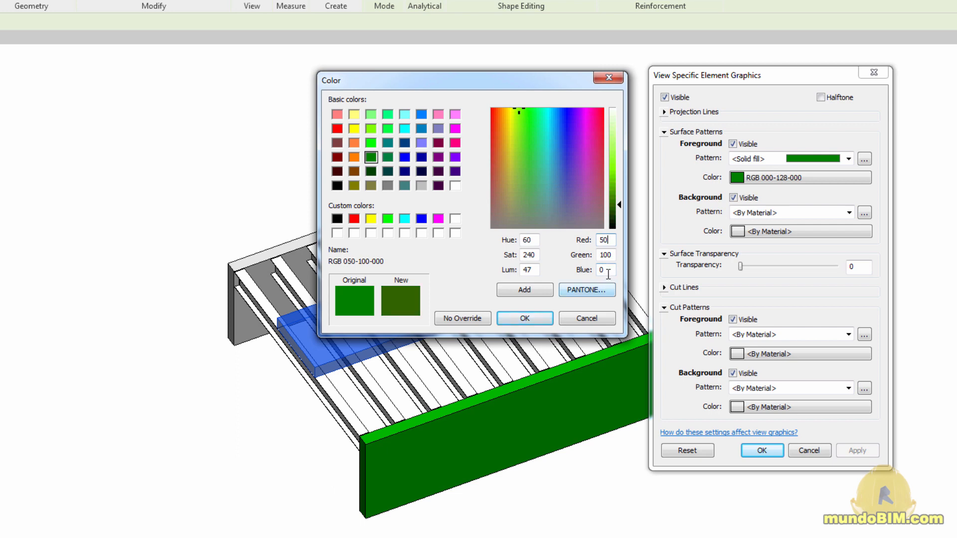
{"action": "left_click", "coordinate": [608, 270]}
{"action": "left_click_drag", "start_coordinate": [605, 272], "coordinate": [576, 266]}
{"action": "type", "text": "200"}
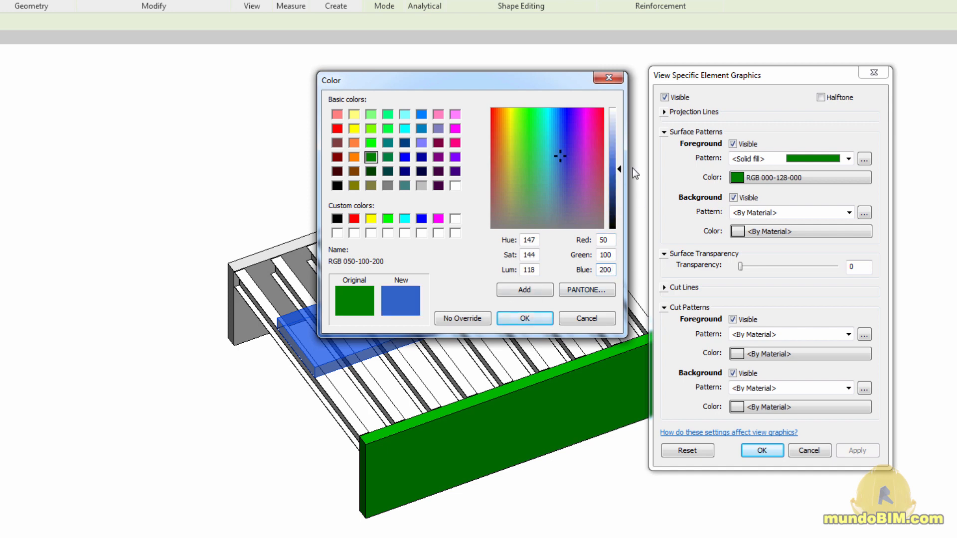
Try spectrum colours for the floor's surface foreground, including purple RGB 181-070-177, turquoise RGB 021-230-131 and green RGB 022-228-033.
{"action": "left_click", "coordinate": [560, 144]}
{"action": "left_click_drag", "start_coordinate": [560, 144], "coordinate": [578, 158]}
{"action": "left_click", "coordinate": [586, 135]}
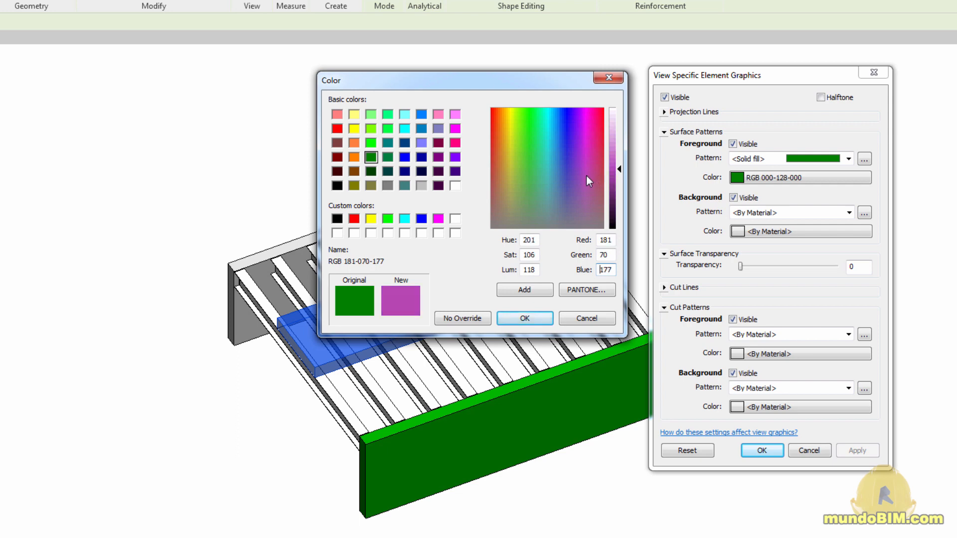
{"action": "left_click", "coordinate": [590, 143]}
{"action": "left_click", "coordinate": [568, 128]}
{"action": "left_click", "coordinate": [538, 128]}
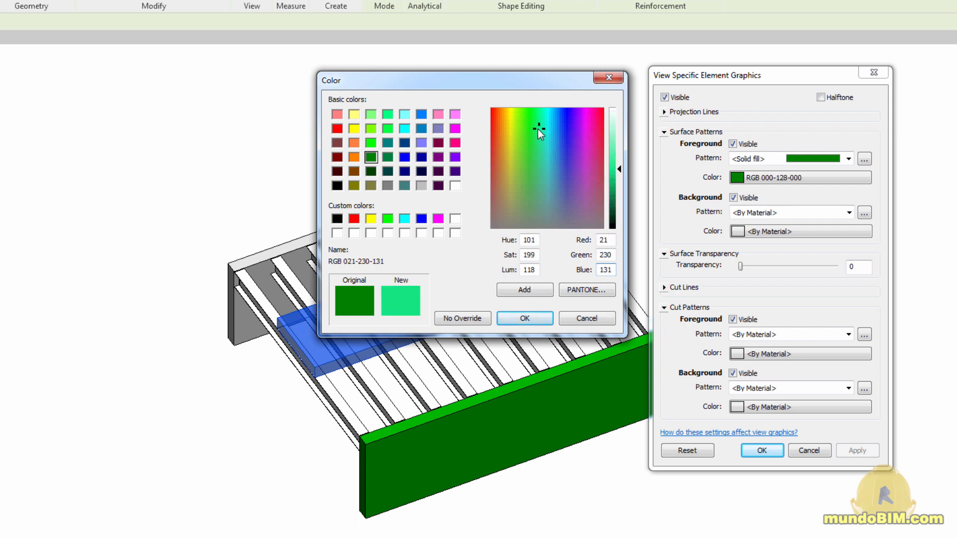
{"action": "left_click", "coordinate": [530, 131]}
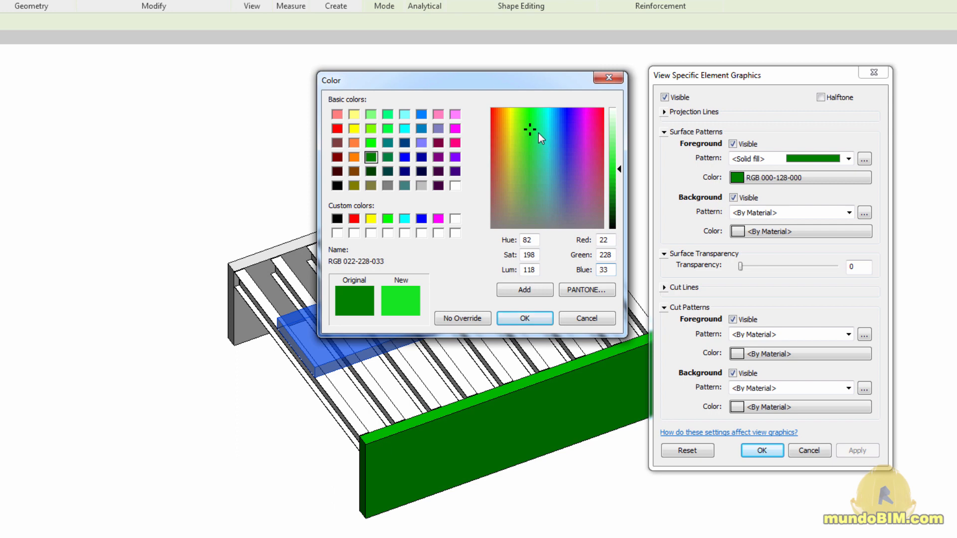
Pick a lightened yellow, RGB 216-213-084, as the floor's surface foreground colour and apply the override.
{"action": "left_click_drag", "start_coordinate": [529, 129], "coordinate": [510, 153]}
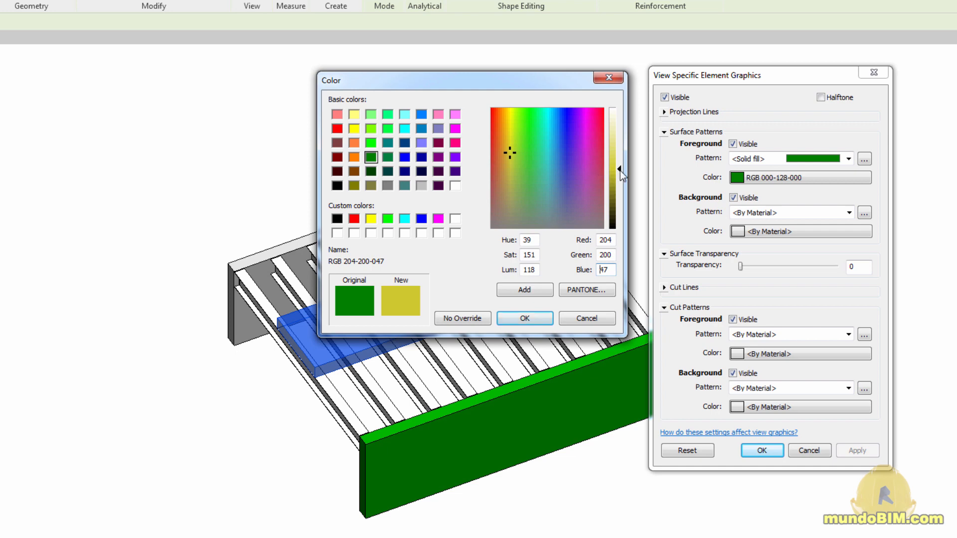
{"action": "left_click_drag", "start_coordinate": [620, 170], "coordinate": [620, 159]}
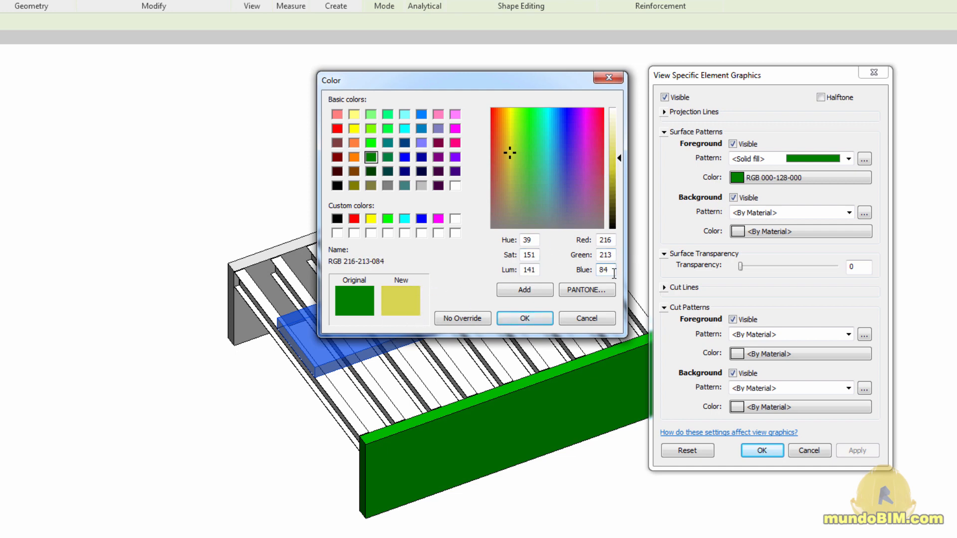
{"action": "left_click", "coordinate": [543, 318]}
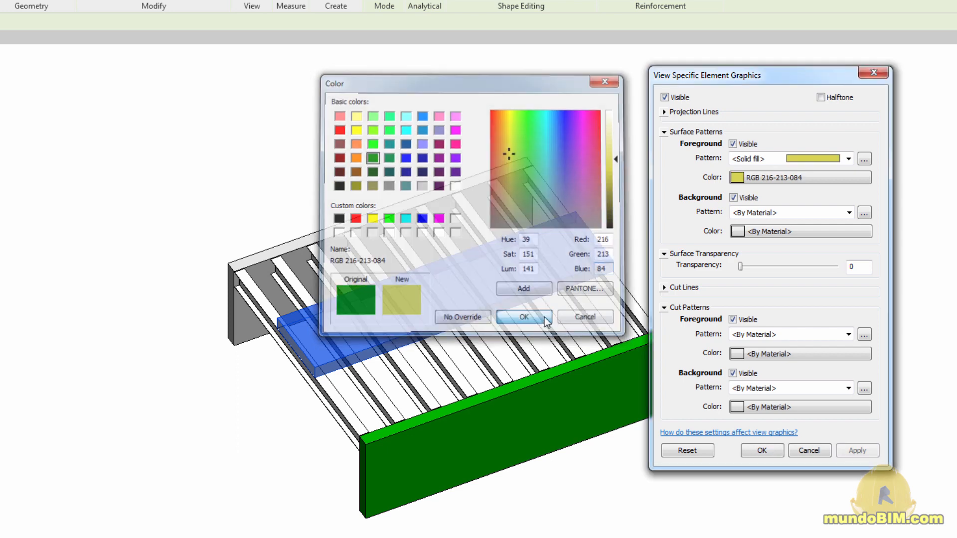
{"action": "left_click", "coordinate": [766, 452]}
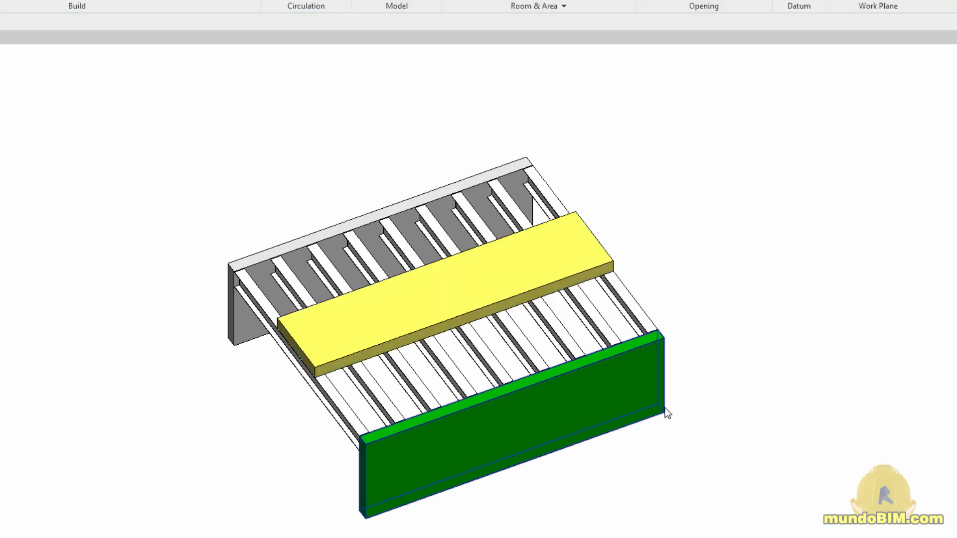
Open the by-element graphics override for the green front wall and open its surface foreground colour for editing.
{"action": "left_click", "coordinate": [666, 411]}
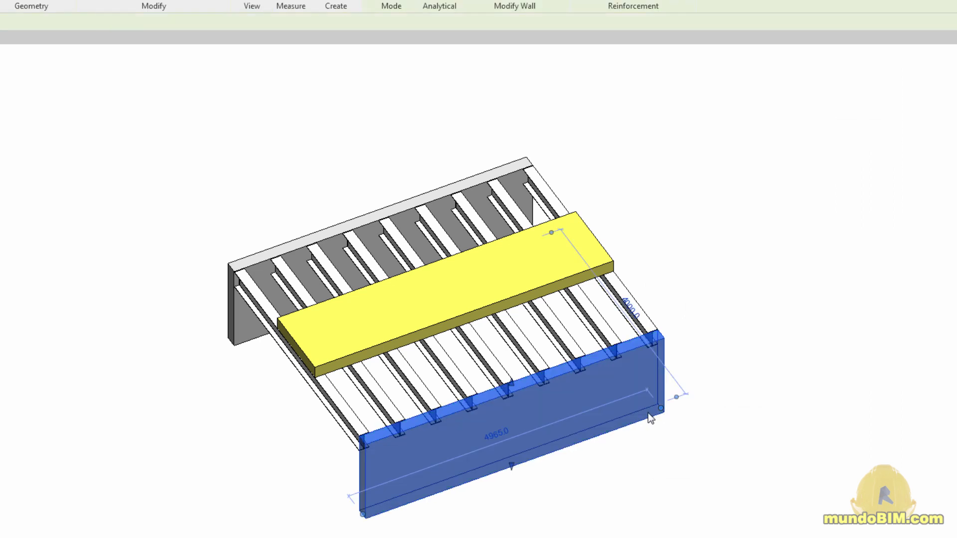
{"action": "right_click", "coordinate": [647, 413]}
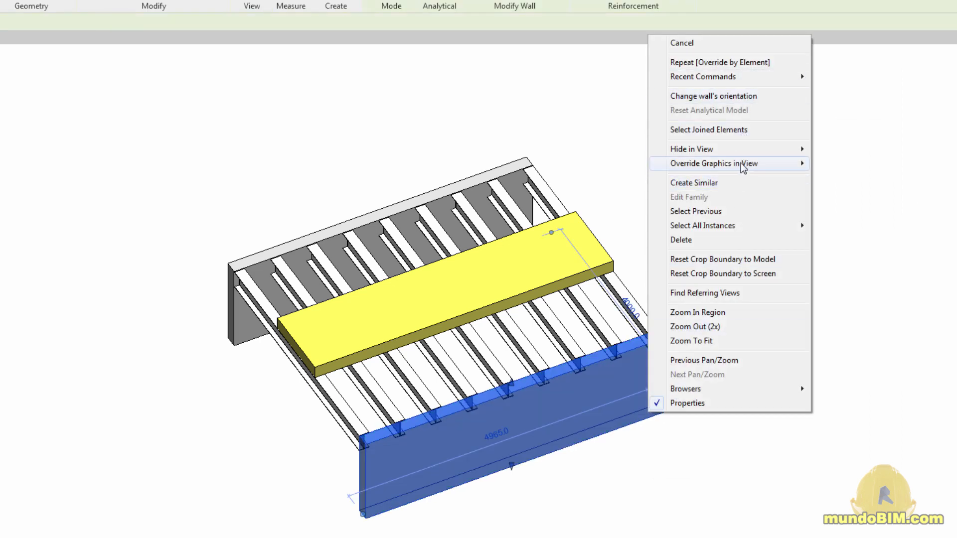
{"action": "mouse_move", "coordinate": [741, 163]}
{"action": "left_click", "coordinate": [883, 162]}
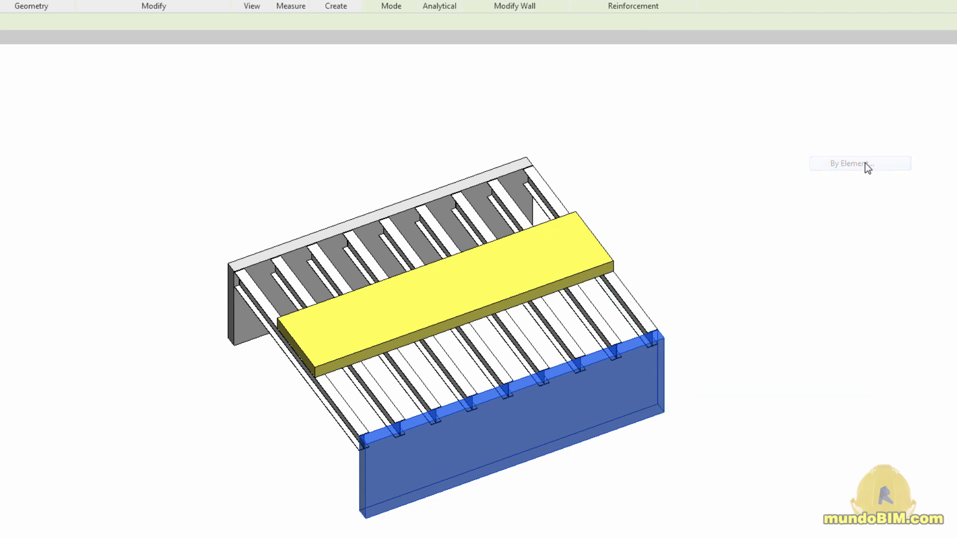
{"action": "left_click", "coordinate": [784, 176]}
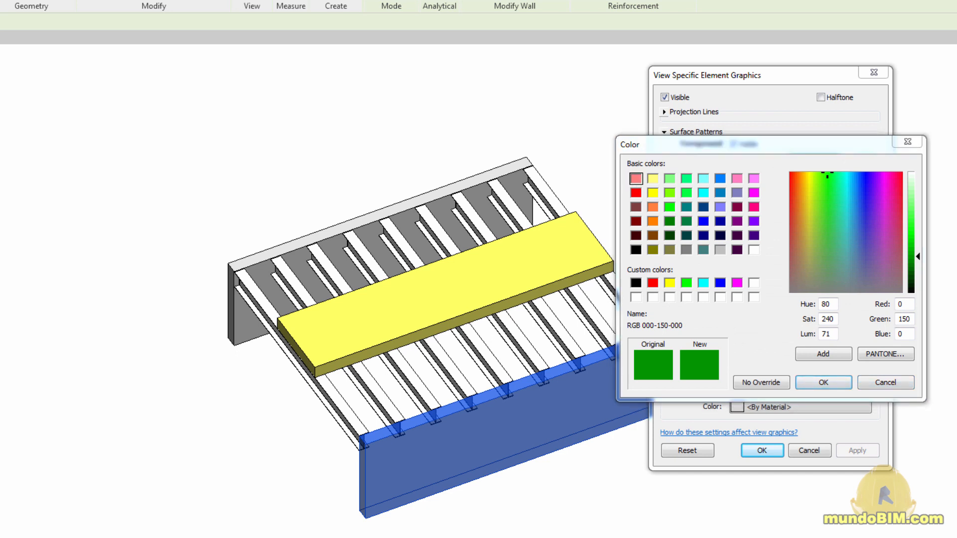
Set the front wall's surface foreground colour to red 216, green 213, blue 84 and apply the override.
{"action": "double_click", "coordinate": [903, 304]}
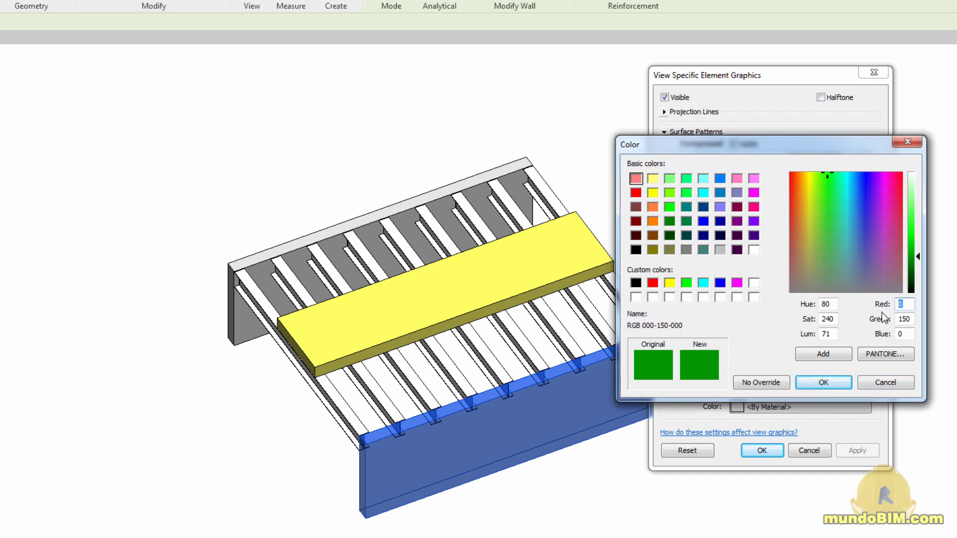
{"action": "type", "text": "216"}
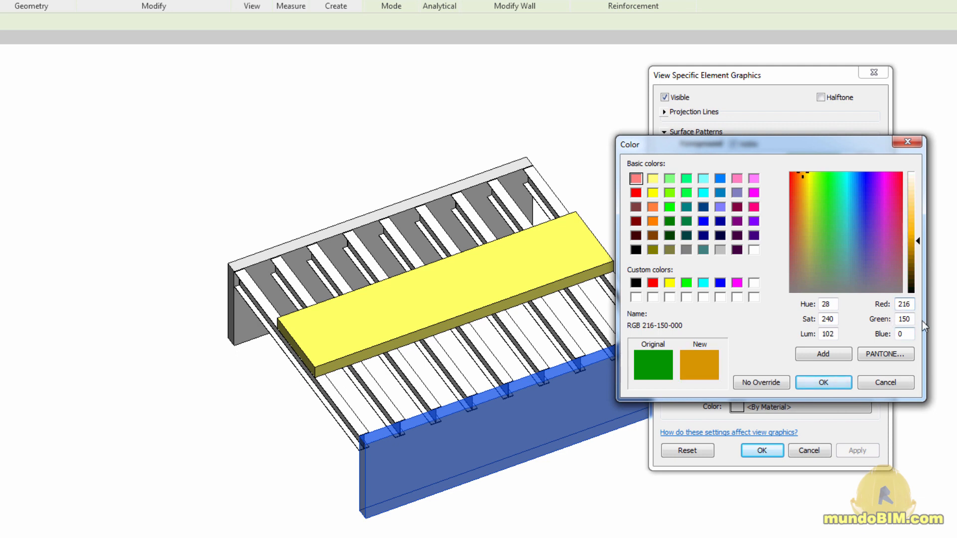
{"action": "double_click", "coordinate": [903, 319]}
{"action": "type", "text": "213"}
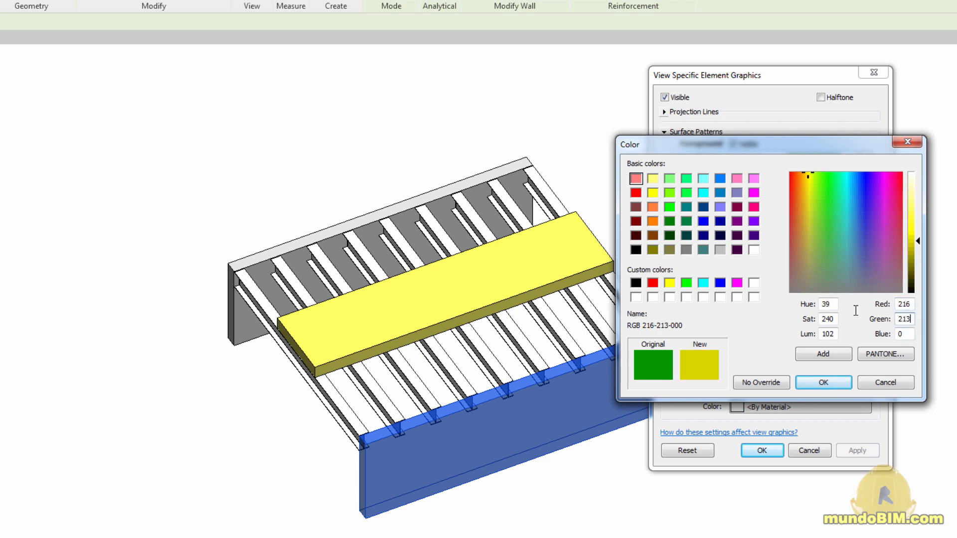
{"action": "double_click", "coordinate": [903, 334]}
{"action": "type", "text": "084"}
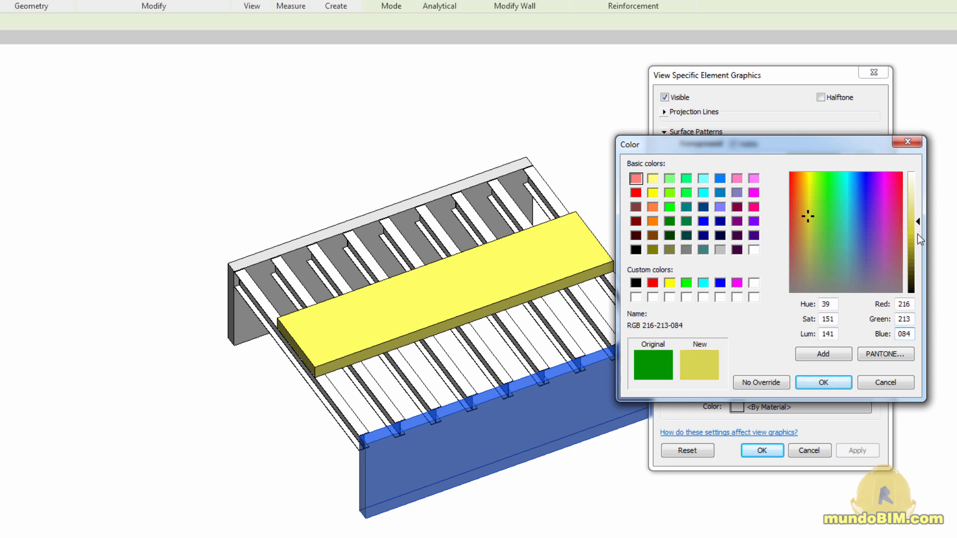
{"action": "left_click", "coordinate": [819, 384]}
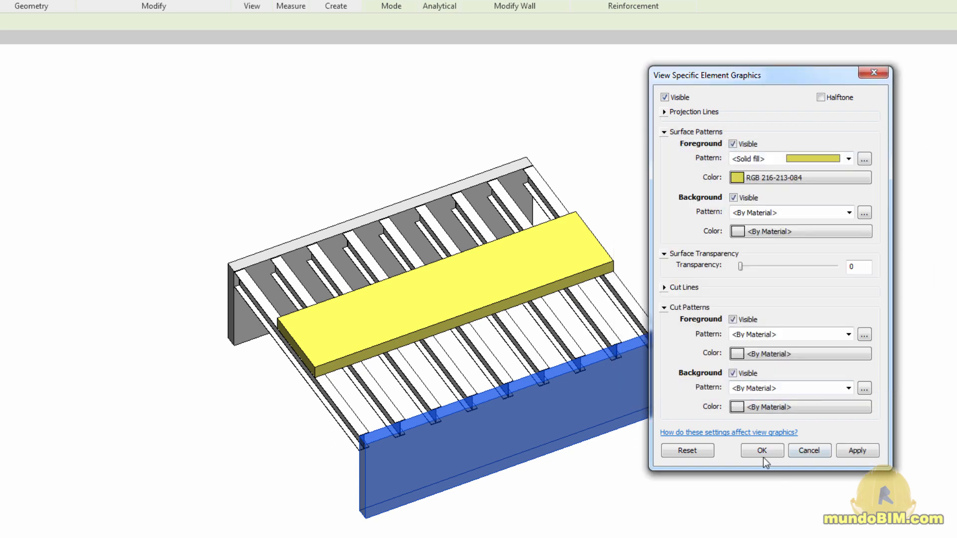
{"action": "left_click", "coordinate": [761, 451]}
{"action": "left_click", "coordinate": [787, 399]}
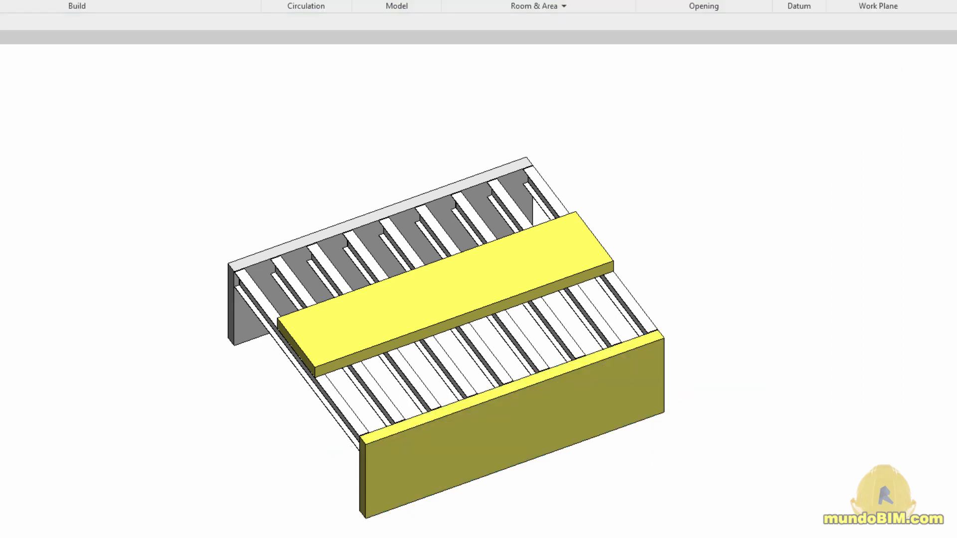
Compare the floor and wall colours in the Consistent Colors visual style and return the view to Shaded.
{"action": "left_click", "coordinate": [25, 536]}
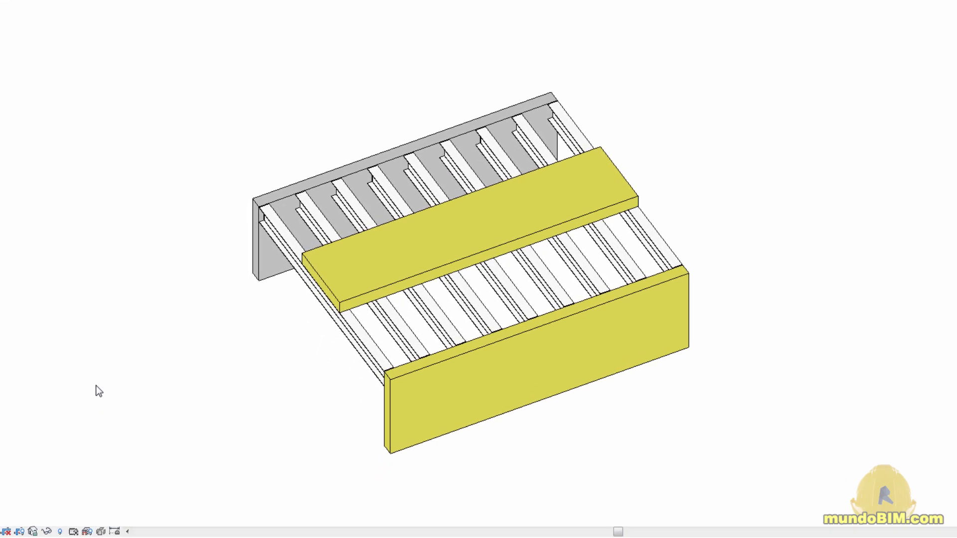
{"action": "left_click", "coordinate": [33, 531]}
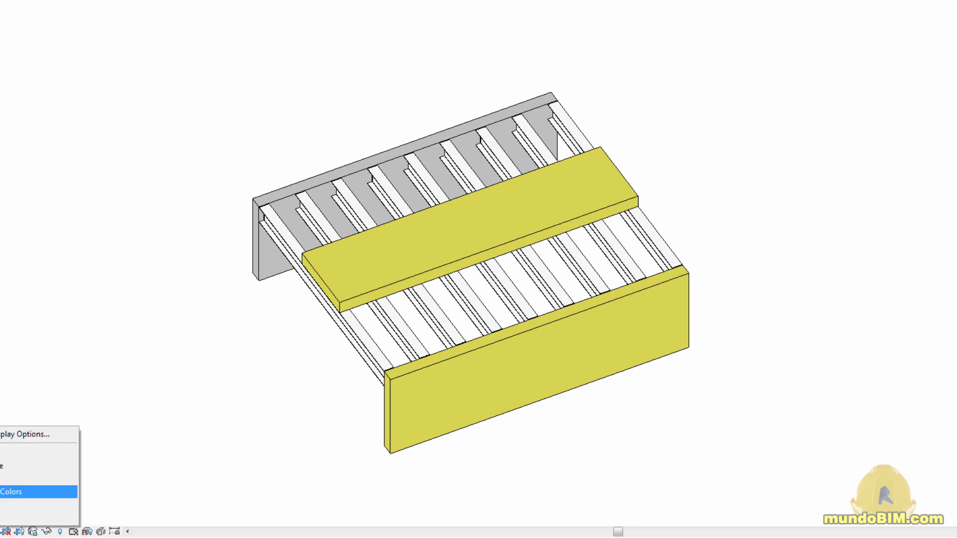
{"action": "left_click", "coordinate": [38, 479]}
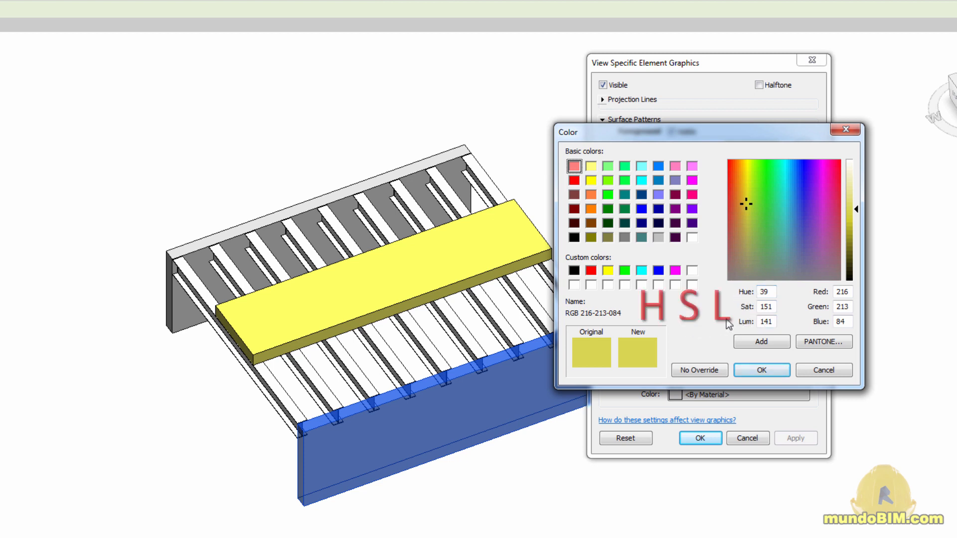
Try green RGB 175-215-085 and brownish orange RGB 204-153-096 from the spectrum as the front wall's surface foreground colour.
{"action": "left_click", "coordinate": [753, 205]}
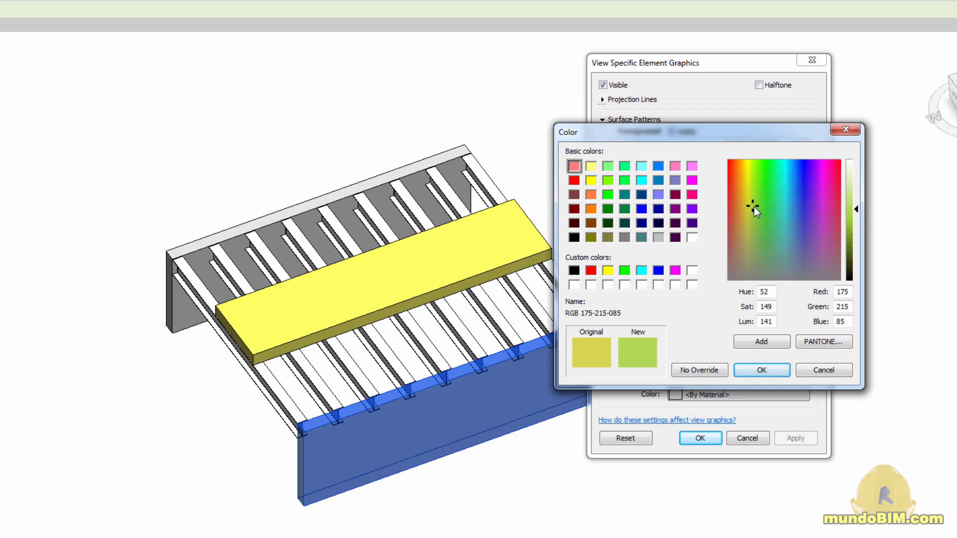
{"action": "left_click_drag", "start_coordinate": [755, 207], "coordinate": [738, 218]}
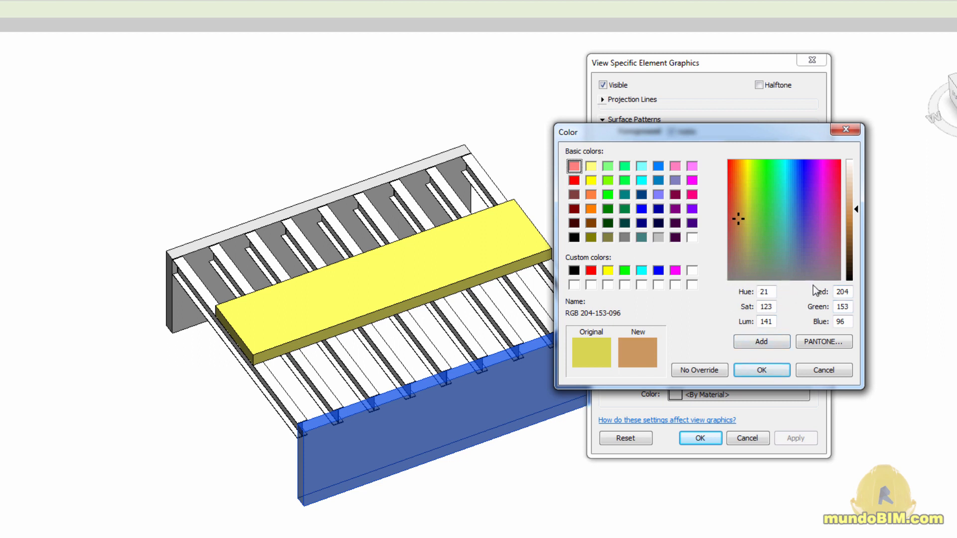
Assign PANTONE Process Yellow C as the front wall's surface foreground colour and apply the override.
{"action": "left_click", "coordinate": [818, 343]}
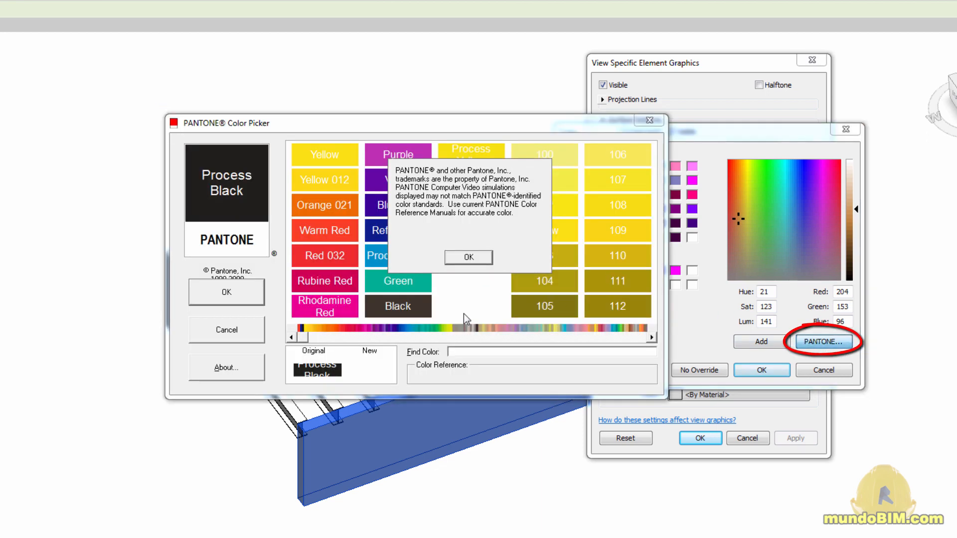
{"action": "left_click", "coordinate": [471, 258]}
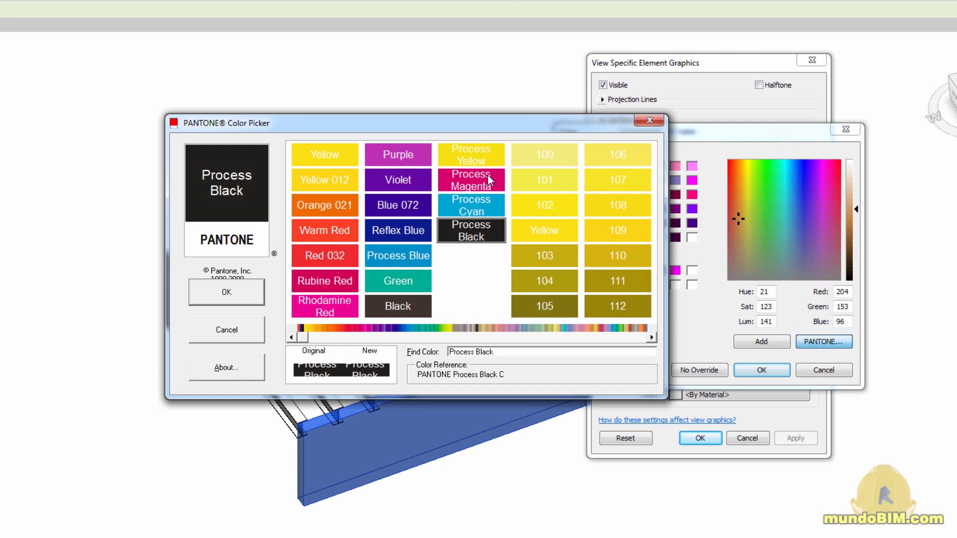
{"action": "left_click", "coordinate": [472, 156]}
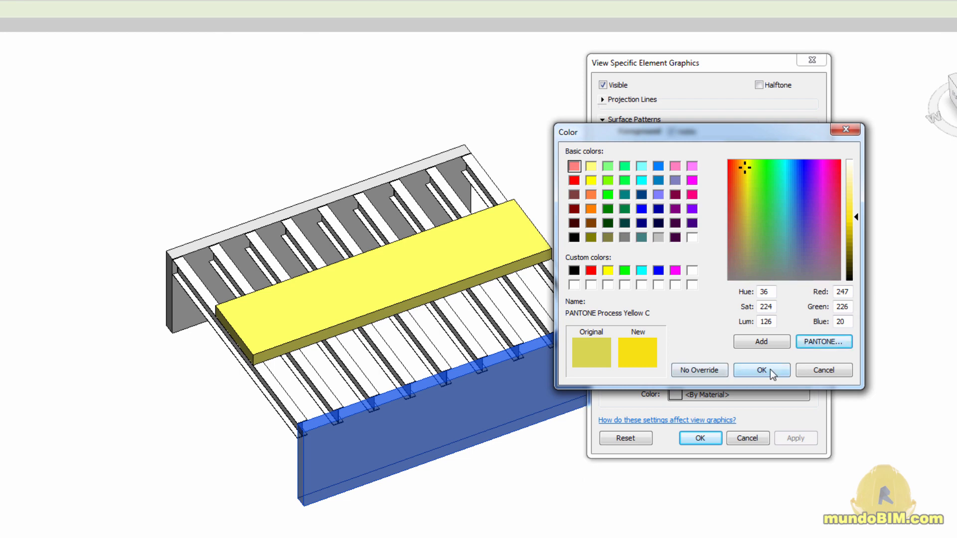
{"action": "left_click", "coordinate": [767, 369]}
{"action": "key", "text": "Return"}
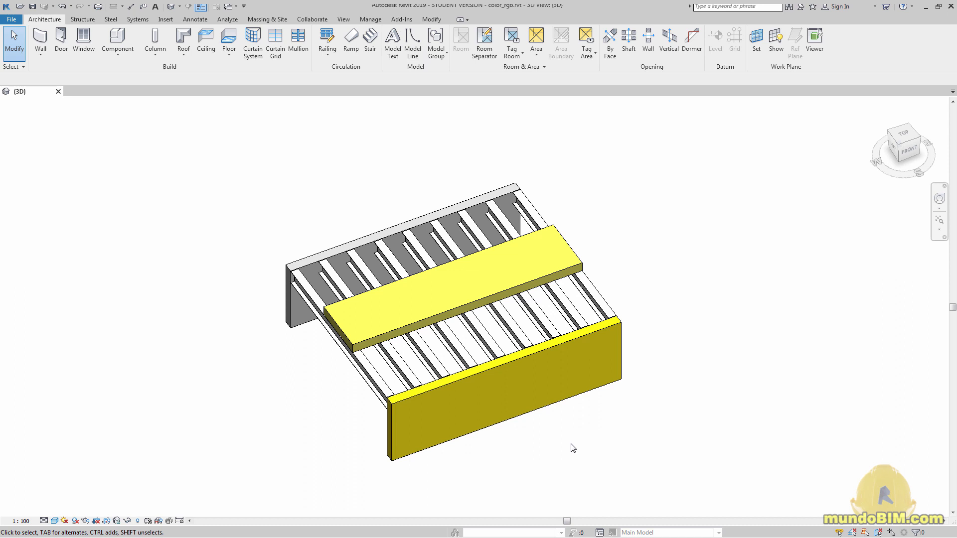
Reopen the front wall's by-element graphics override and open its surface foreground colour for editing.
{"action": "left_click", "coordinate": [576, 399]}
{"action": "left_click", "coordinate": [664, 426]}
{"action": "left_click", "coordinate": [605, 327]}
{"action": "right_click", "coordinate": [606, 328]}
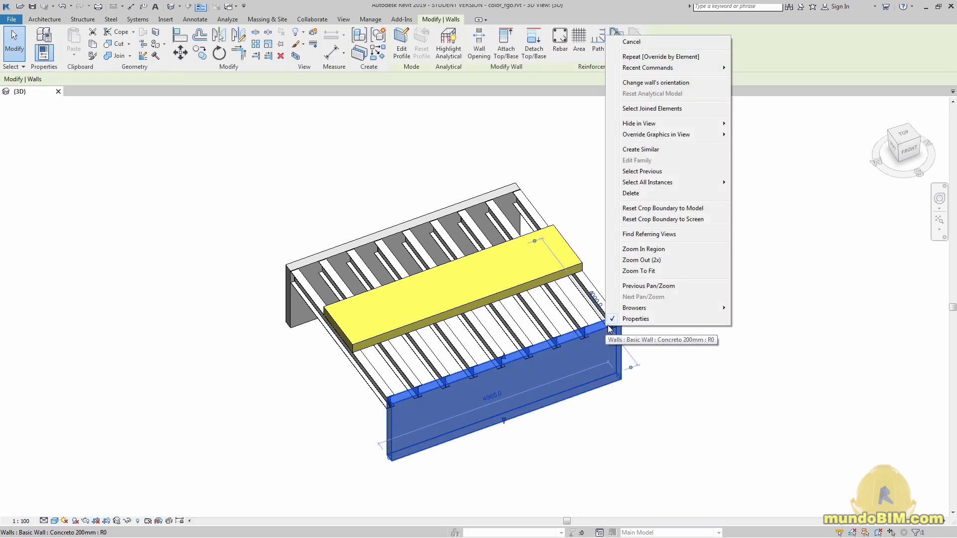
{"action": "mouse_move", "coordinate": [699, 135]}
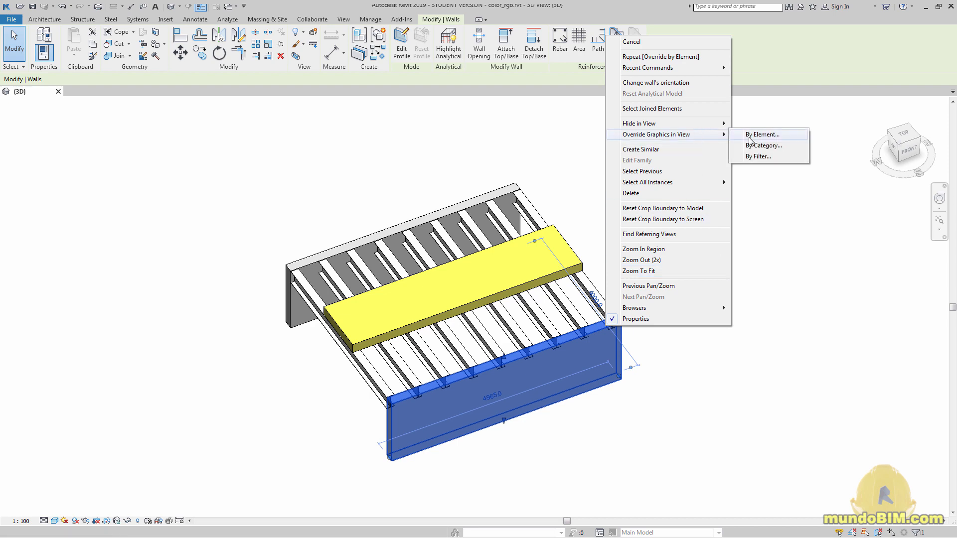
{"action": "left_click", "coordinate": [764, 136]}
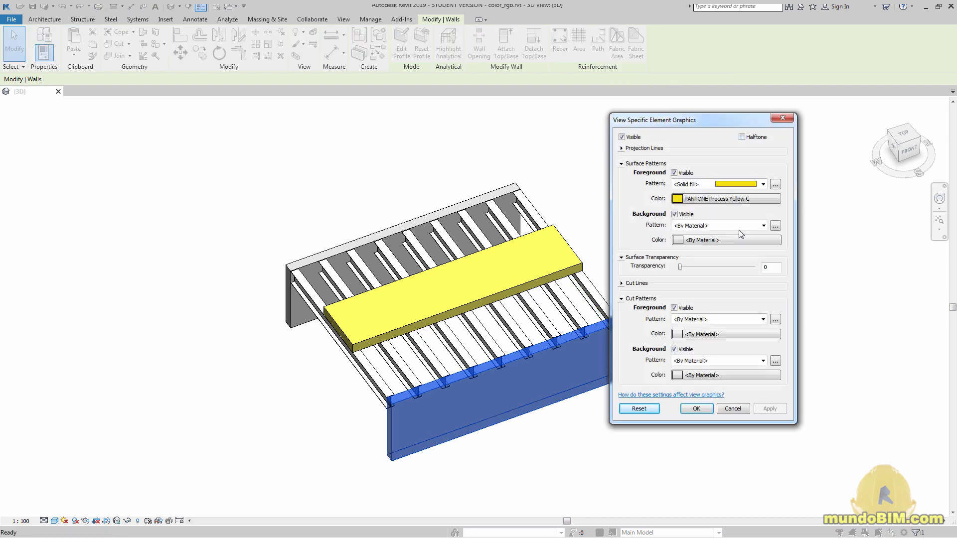
{"action": "left_click", "coordinate": [734, 199]}
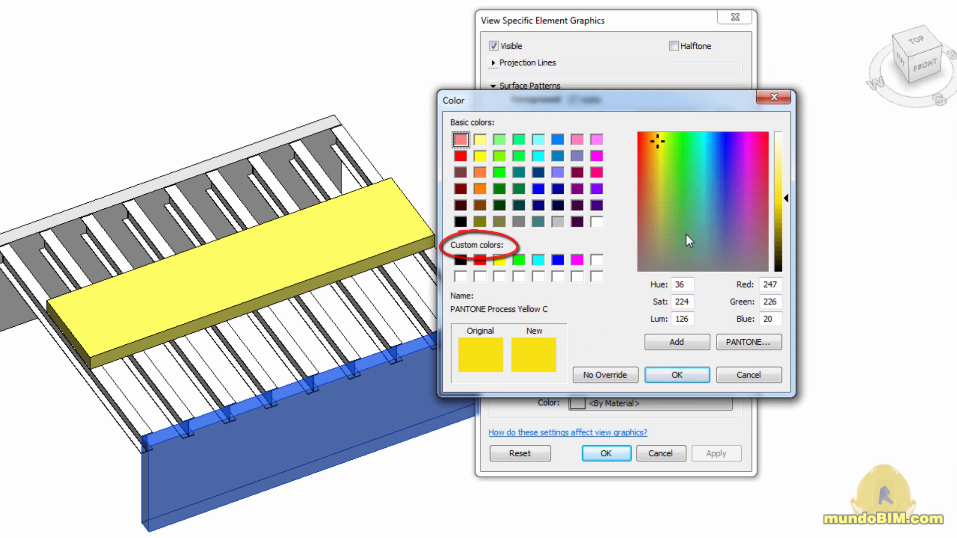
Mix a light blue, RGB 128-131-240, from the spectrum and add it to the first custom colour slot.
{"action": "left_click", "coordinate": [725, 162]}
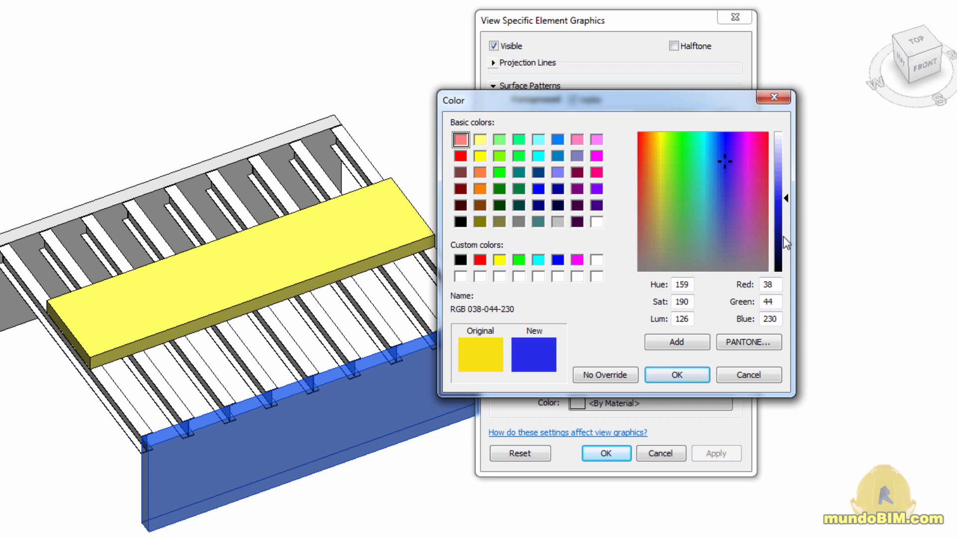
{"action": "left_click", "coordinate": [788, 189]}
{"action": "left_click", "coordinate": [786, 171]}
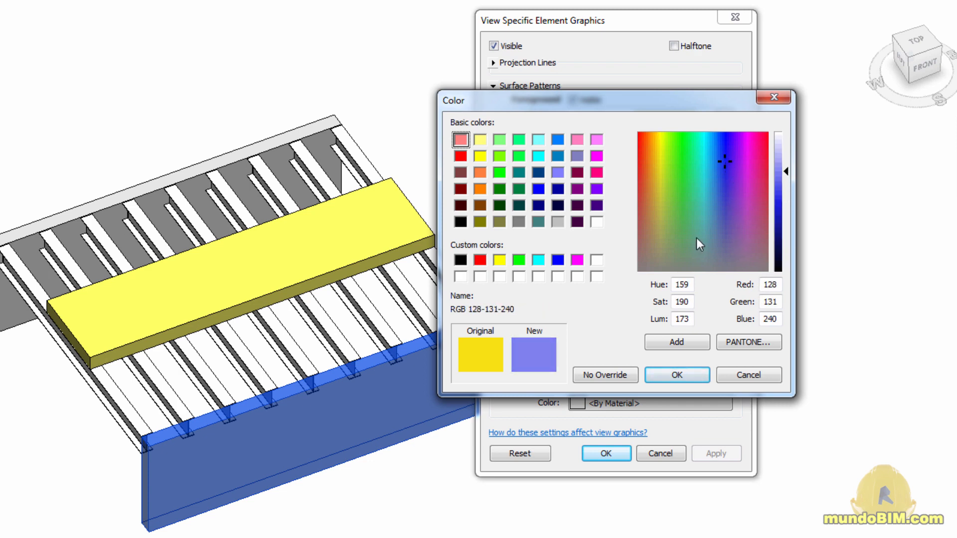
{"action": "left_click", "coordinate": [681, 343]}
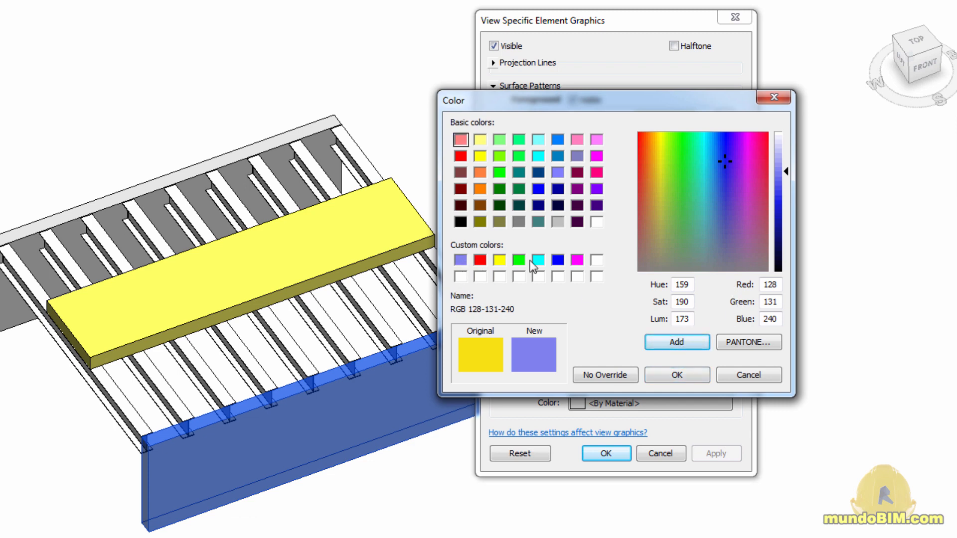
Store a magenta, RGB 226-054-192, in the last custom colour slot.
{"action": "left_click", "coordinate": [597, 277]}
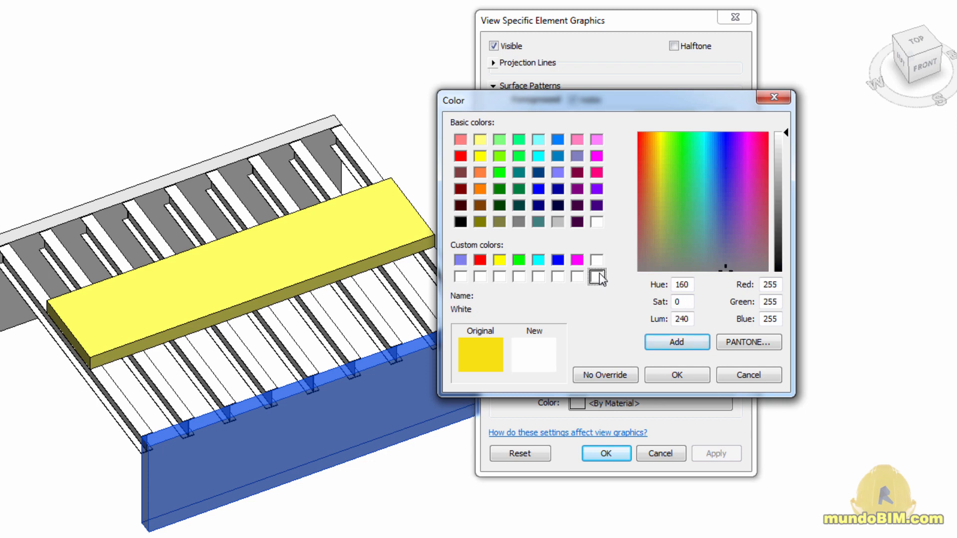
{"action": "left_click", "coordinate": [751, 166]}
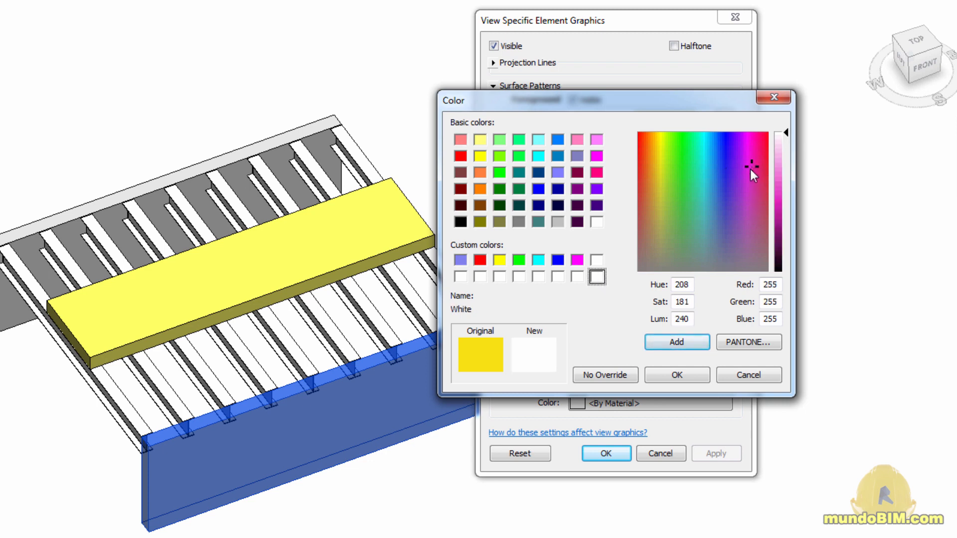
{"action": "left_click", "coordinate": [785, 194]}
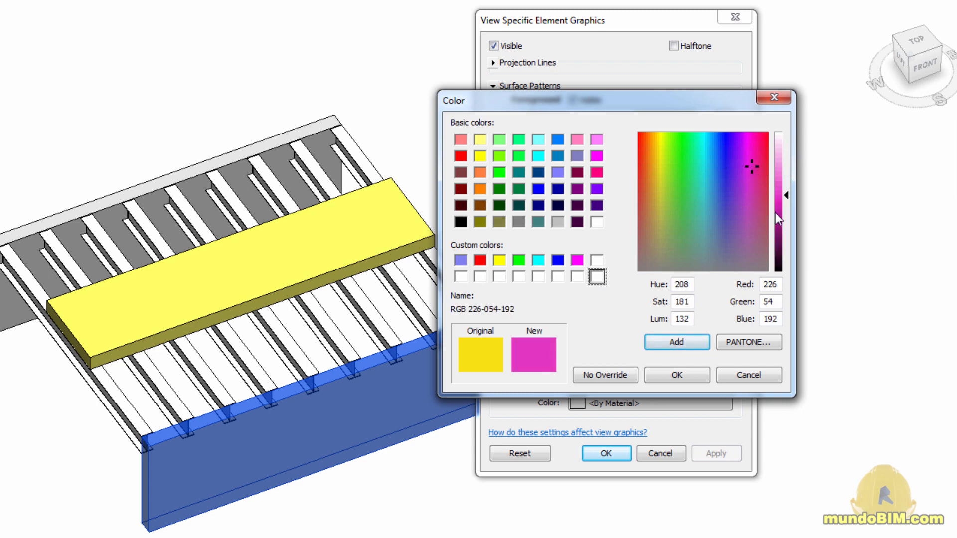
{"action": "left_click", "coordinate": [677, 344]}
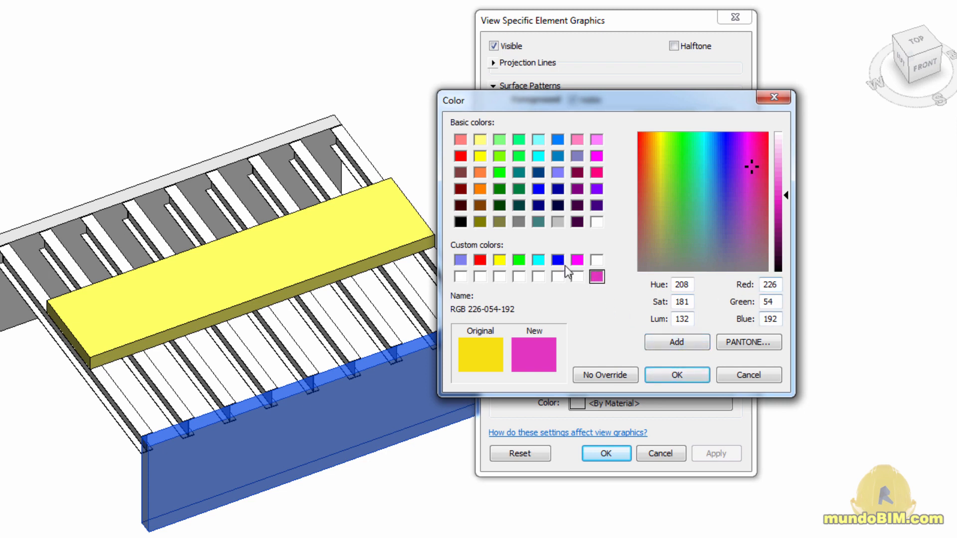
Try the custom blue, cyan, green and magenta colours for the front wall, cancel the override changes and deselect the wall.
{"action": "left_click", "coordinate": [596, 260]}
{"action": "left_click", "coordinate": [557, 260]}
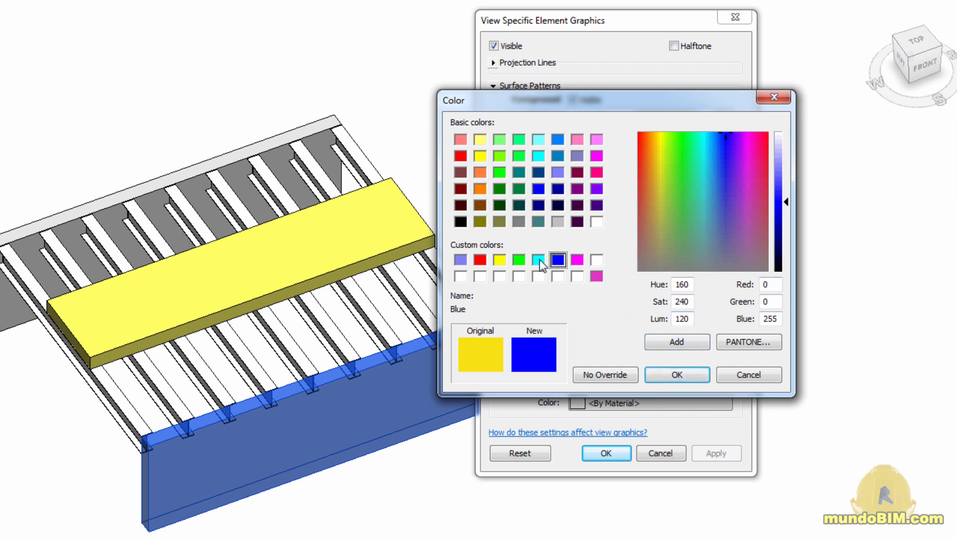
{"action": "left_click", "coordinate": [539, 260]}
{"action": "left_click", "coordinate": [520, 260]}
{"action": "left_click", "coordinate": [597, 277]}
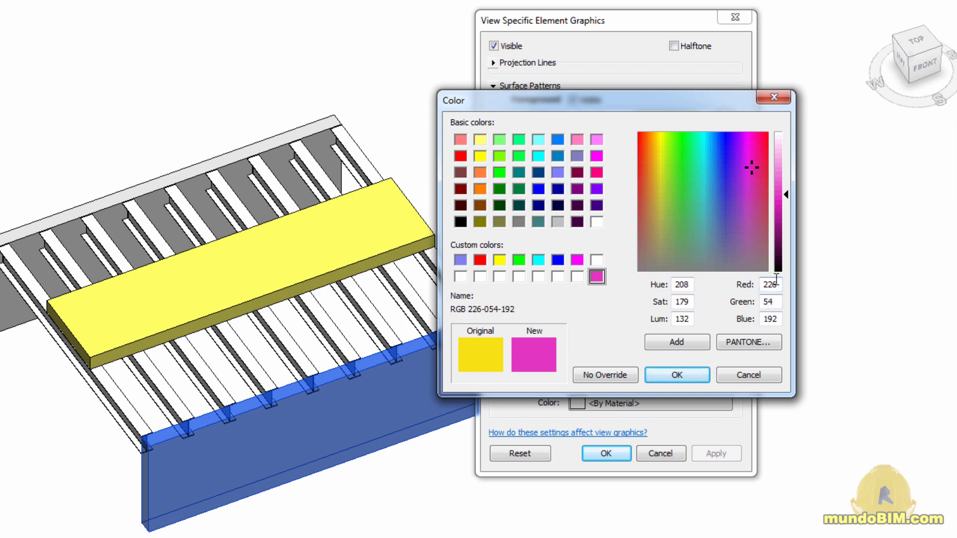
{"action": "left_click", "coordinate": [749, 375]}
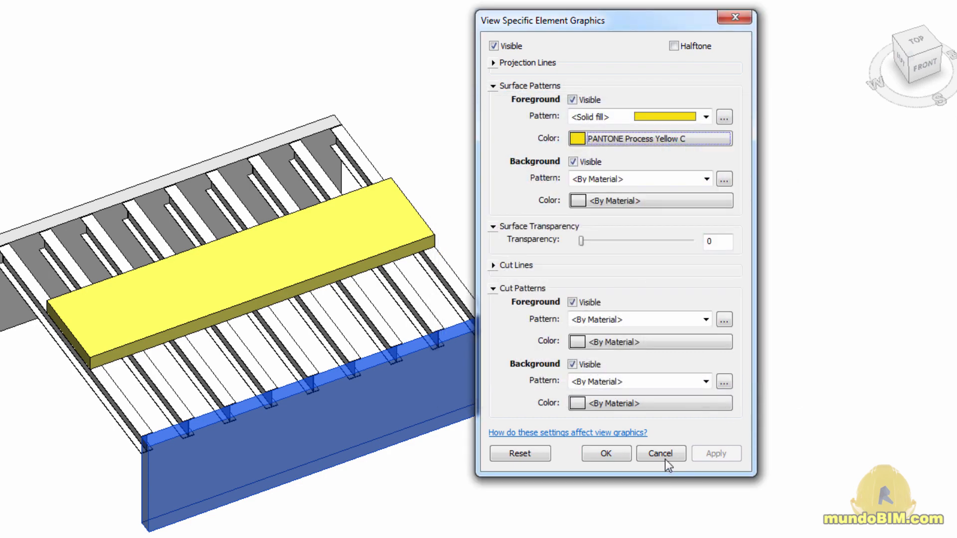
{"action": "left_click", "coordinate": [662, 454]}
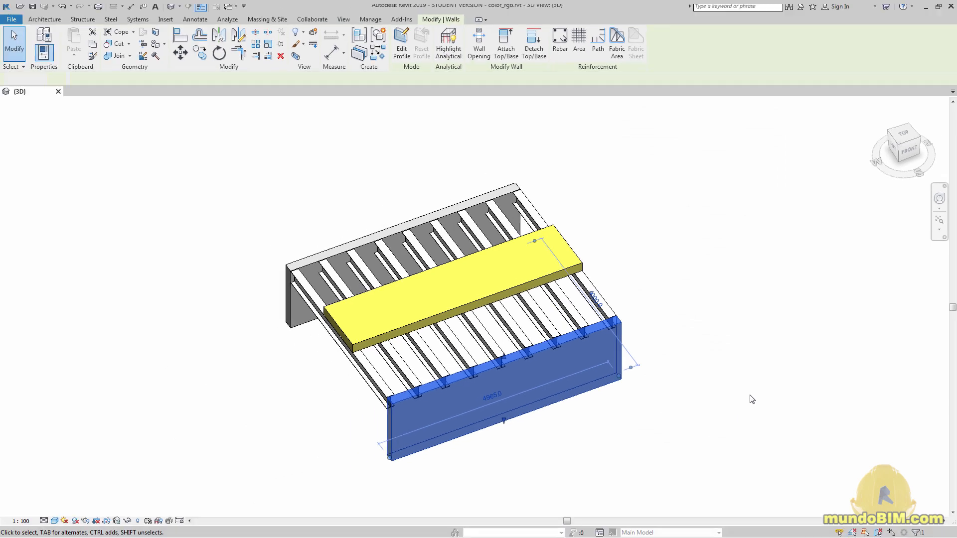
{"action": "left_click", "coordinate": [749, 396]}
{"action": "scroll", "coordinate": [758, 307], "scroll_direction": "down", "scroll_amount": 1}
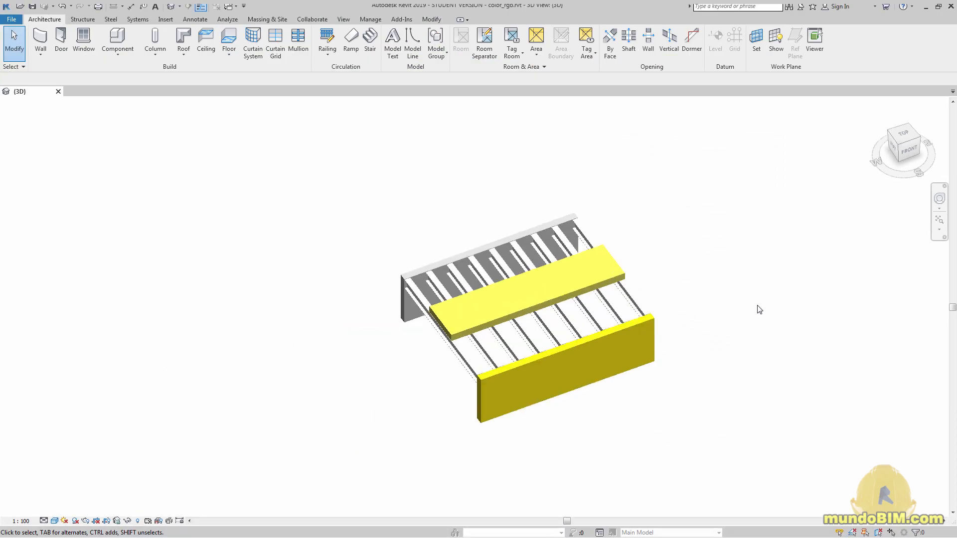
{"action": "middle_click_drag", "start_coordinate": [778, 315], "coordinate": [737, 328]}
{"action": "scroll", "coordinate": [679, 339], "scroll_direction": "up", "scroll_amount": 1}
{"action": "middle_click_drag", "start_coordinate": [681, 344], "coordinate": [673, 299], "text": "shift"}
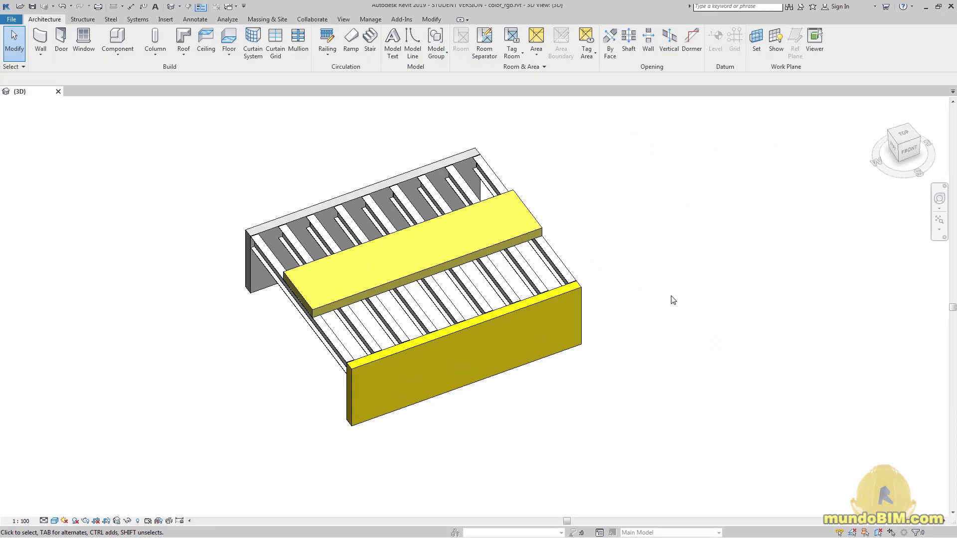